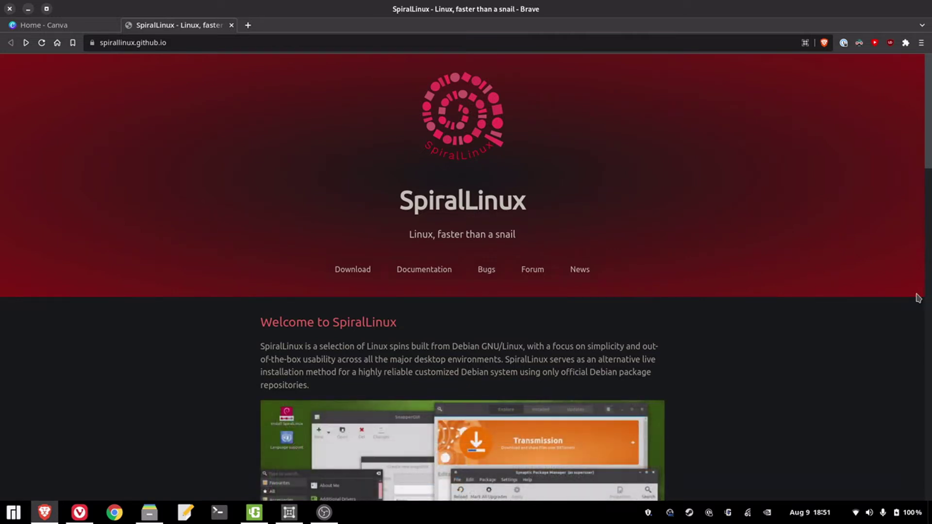
- Scroll the spirallinux.github.io page past the welcome text and screenshots to the features list
scroll(809, 317, down, 2)
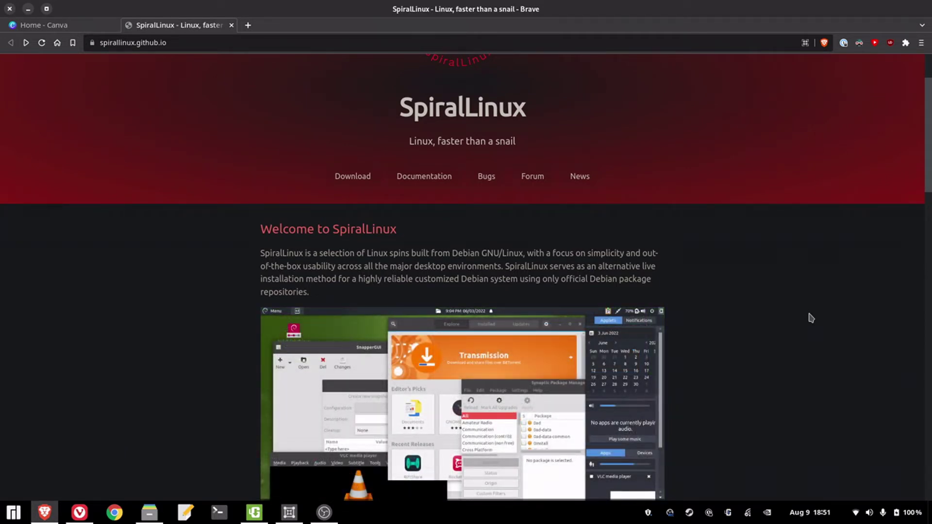
scroll(817, 295, down, 1)
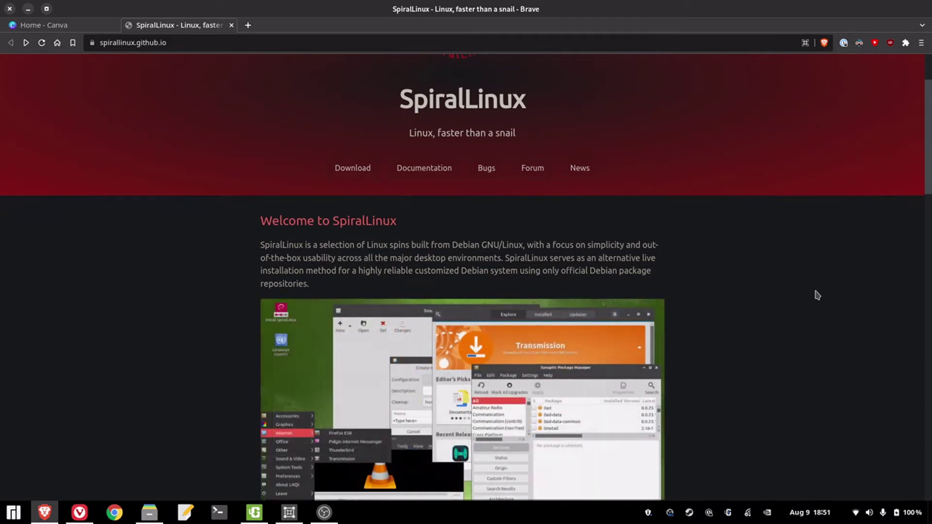
scroll(817, 294, down, 2)
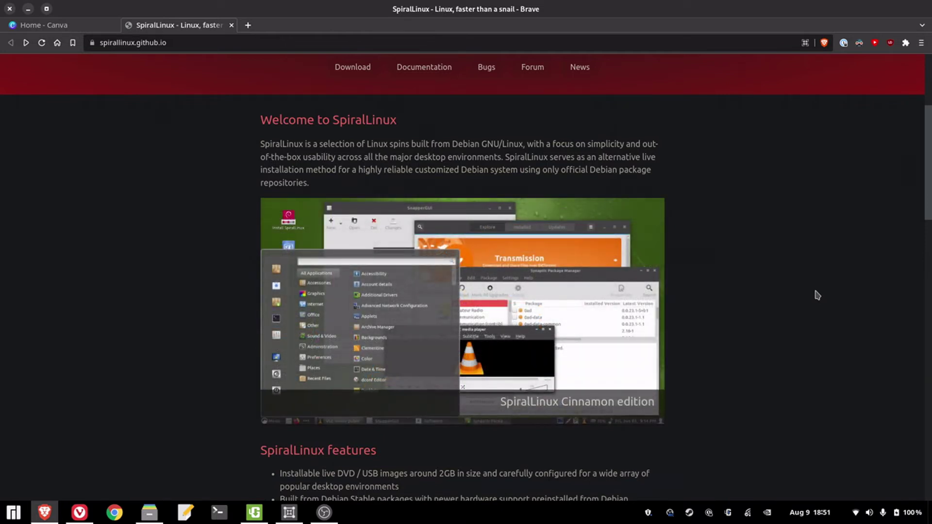
scroll(820, 291, down, 2)
scroll(821, 291, down, 2)
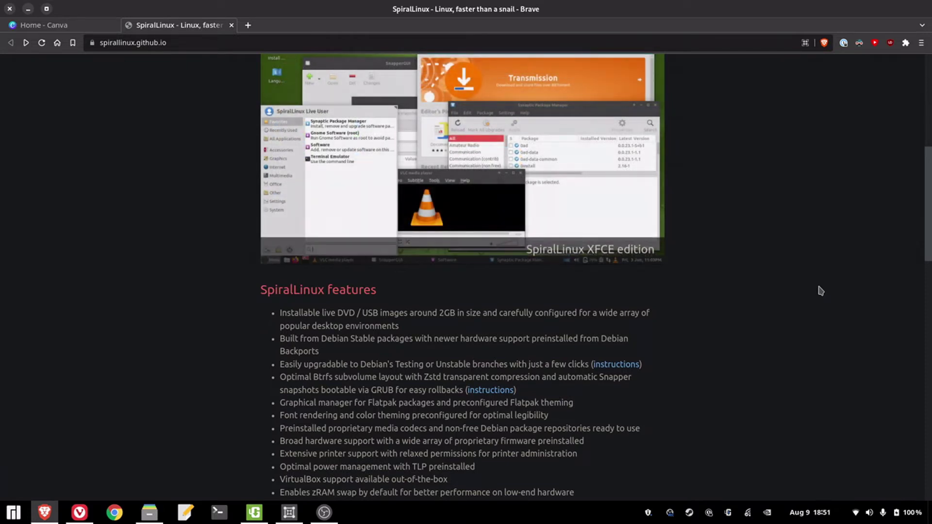
scroll(821, 290, down, 1)
scroll(821, 291, down, 1)
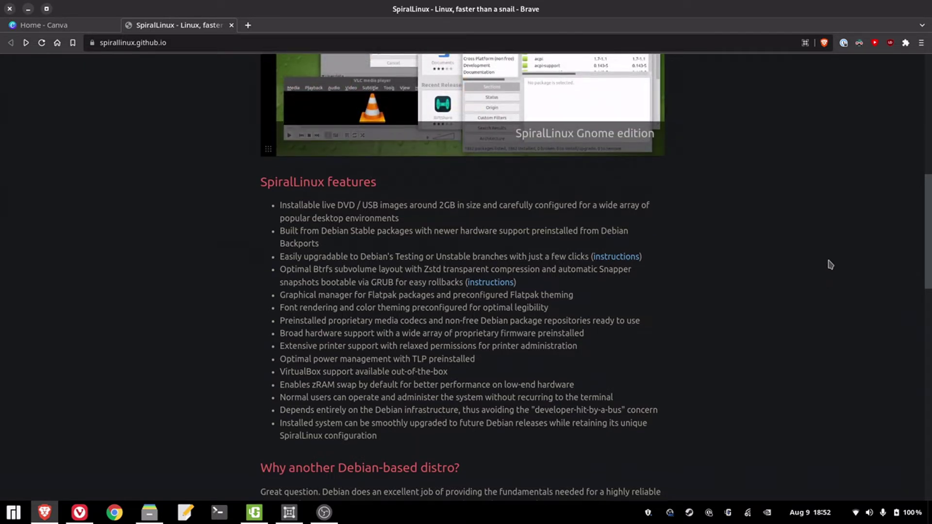
- Read through the 'Why another Debian-based distro' section of the SpiralLinux page
scroll(830, 265, down, 3)
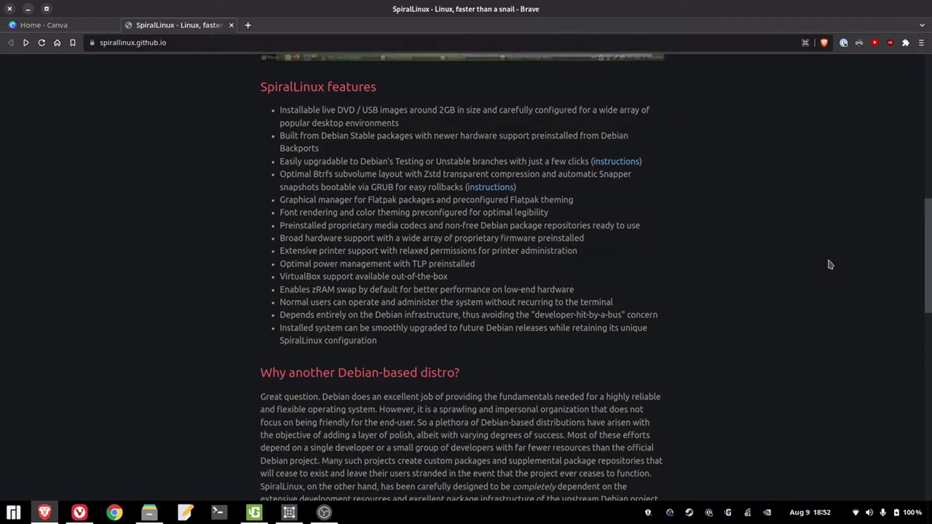
scroll(837, 236, down, 3)
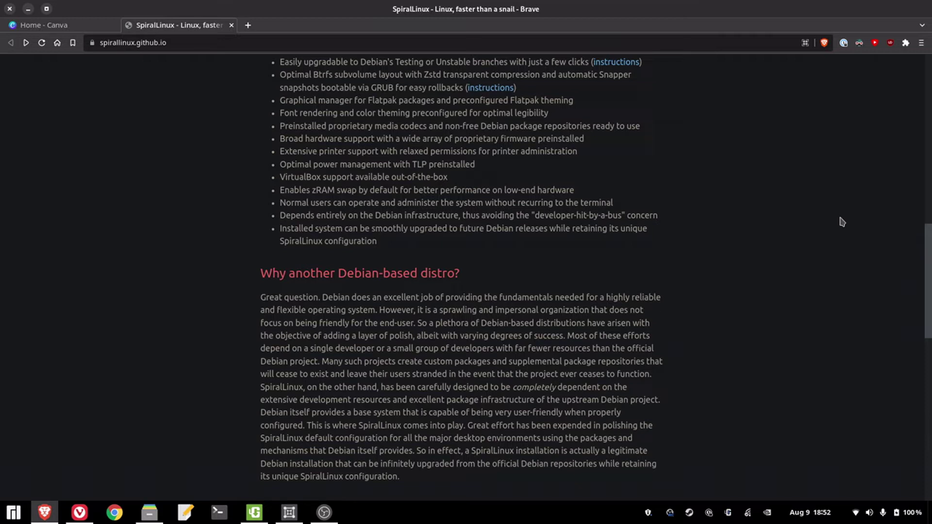
scroll(842, 222, down, 3)
scroll(843, 209, down, 2)
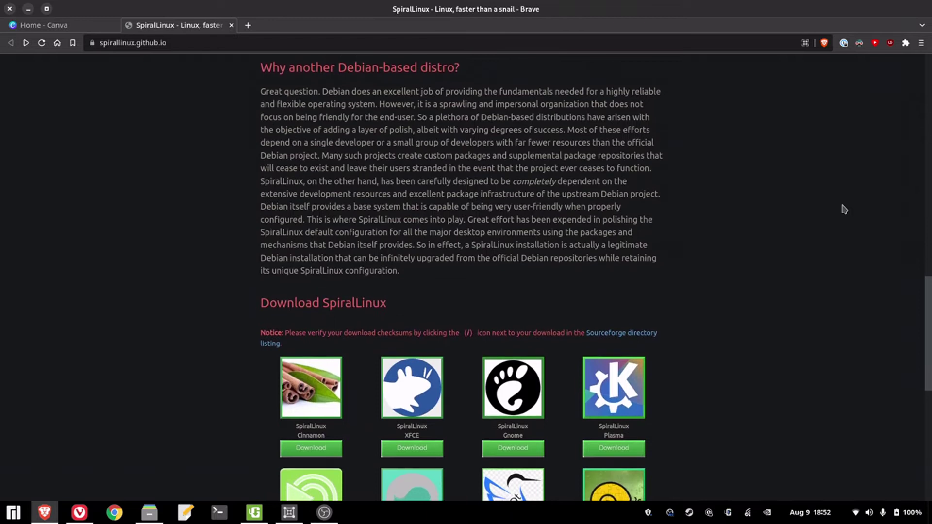
scroll(843, 209, up, 7)
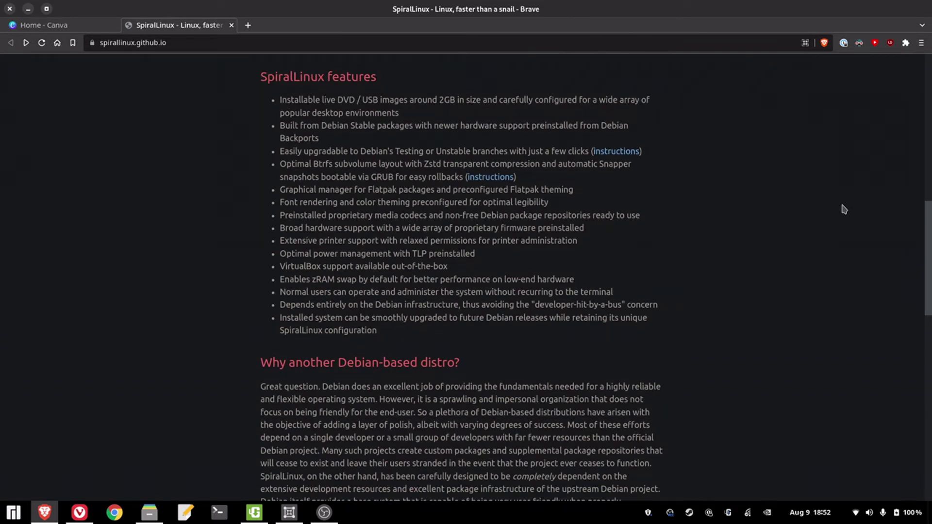
scroll(843, 209, up, 4)
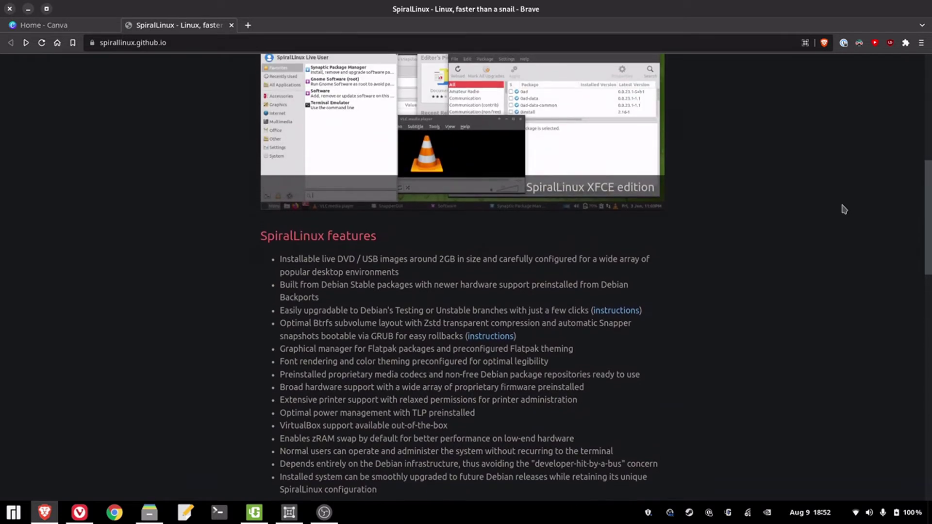
scroll(844, 209, down, 1)
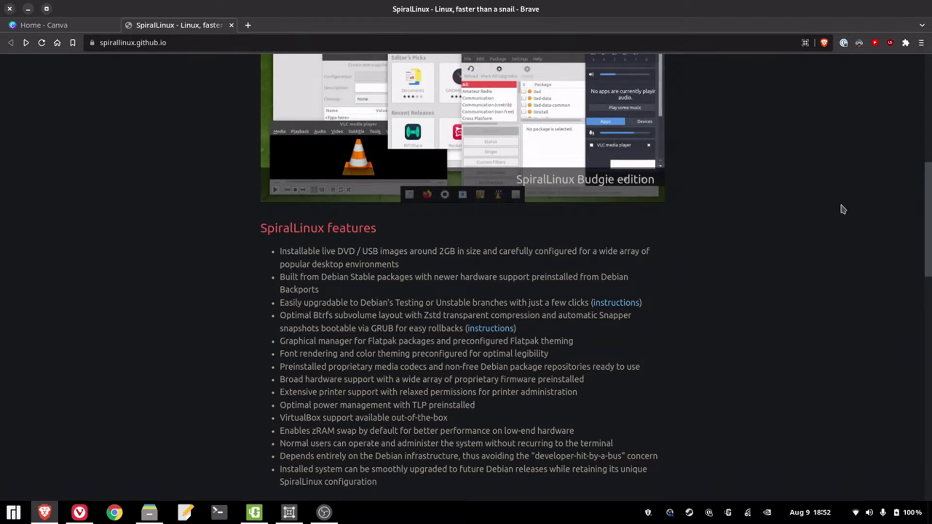
- Scroll past the eight-edition Download section to the closing 'Special thanks to' links
scroll(844, 210, down, 2)
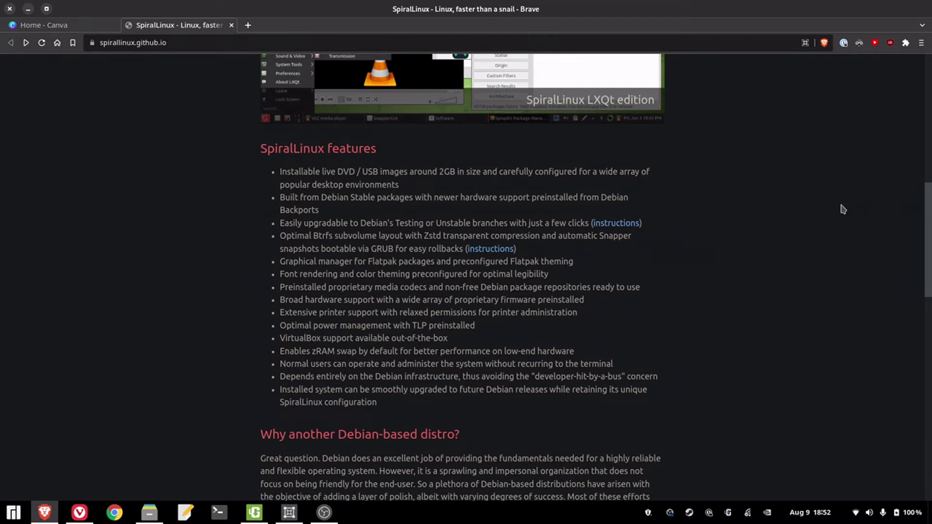
scroll(843, 210, down, 4)
scroll(844, 209, down, 2)
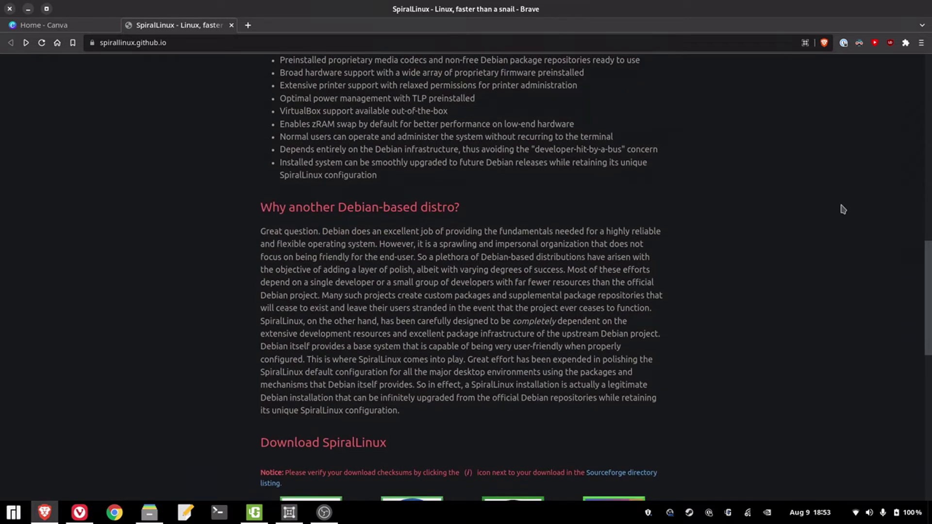
scroll(843, 210, down, 2)
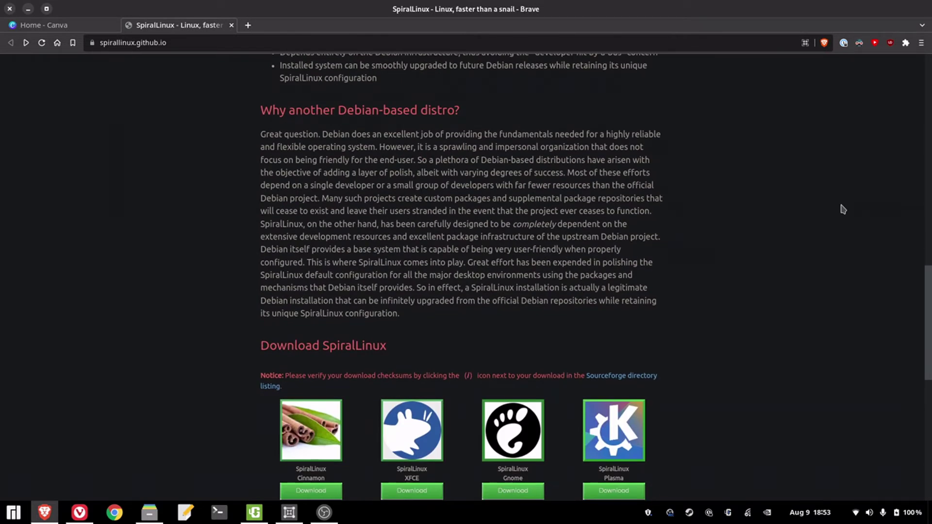
scroll(843, 209, down, 7)
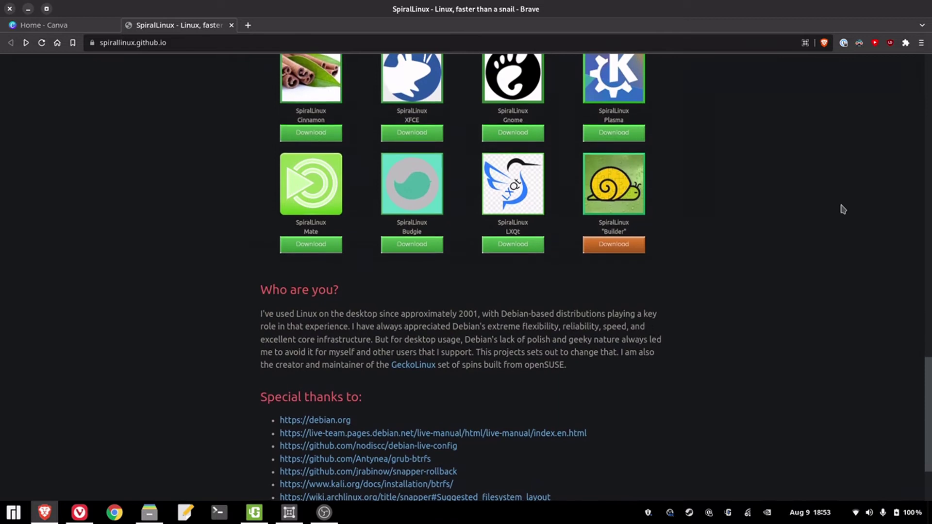
scroll(844, 209, up, 10)
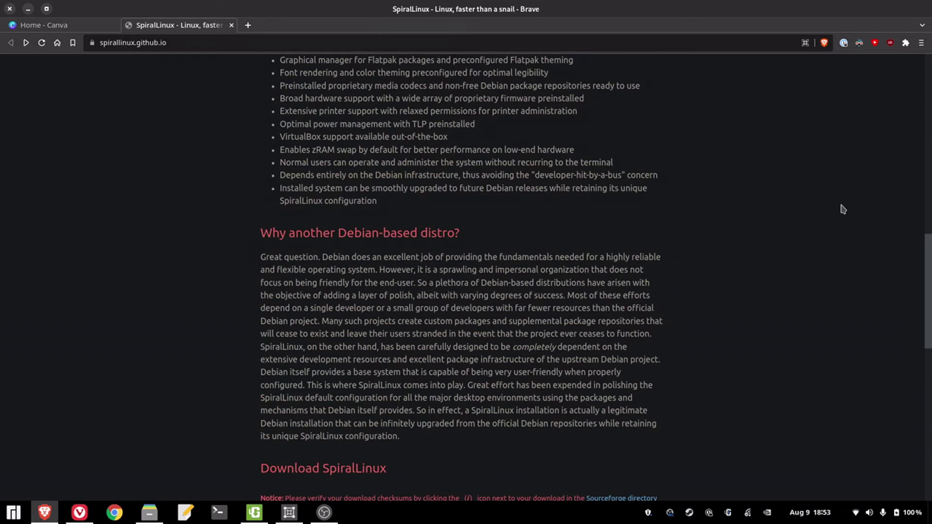
scroll(843, 209, up, 6)
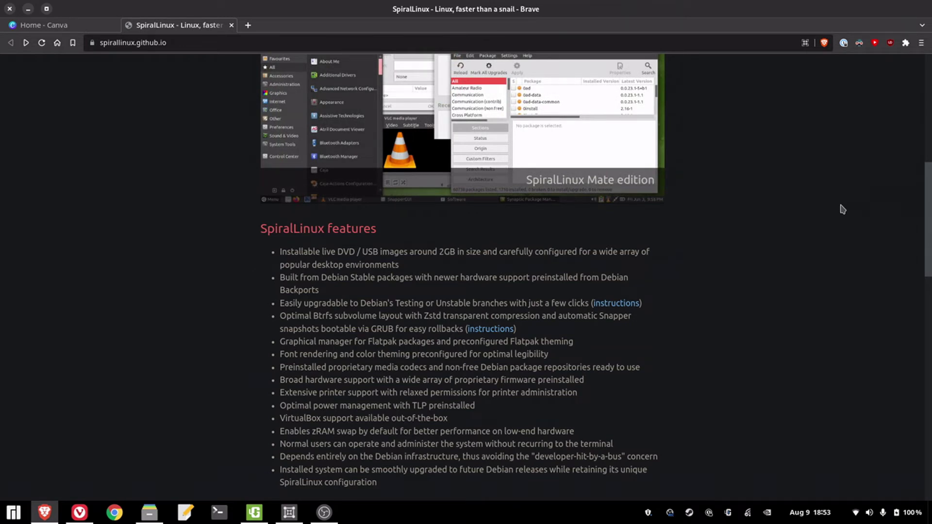
scroll(843, 209, up, 5)
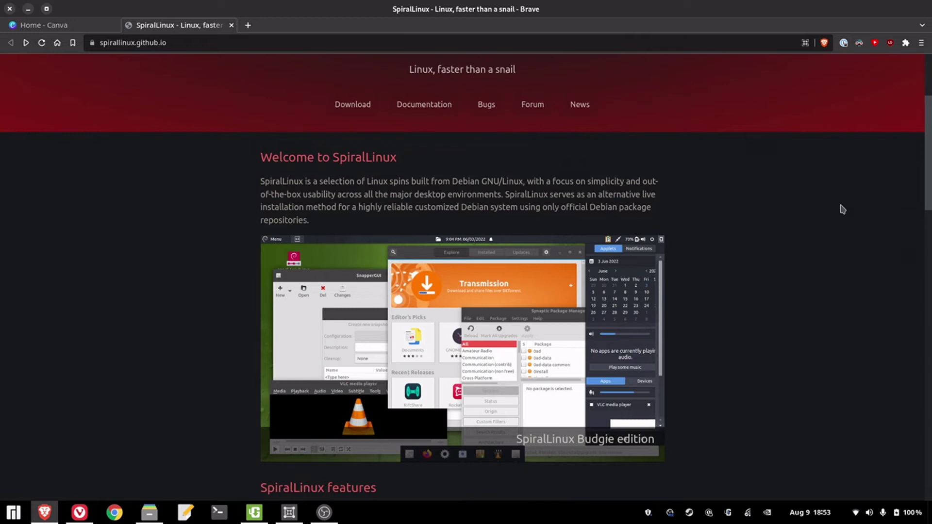
scroll(845, 194, down, 14)
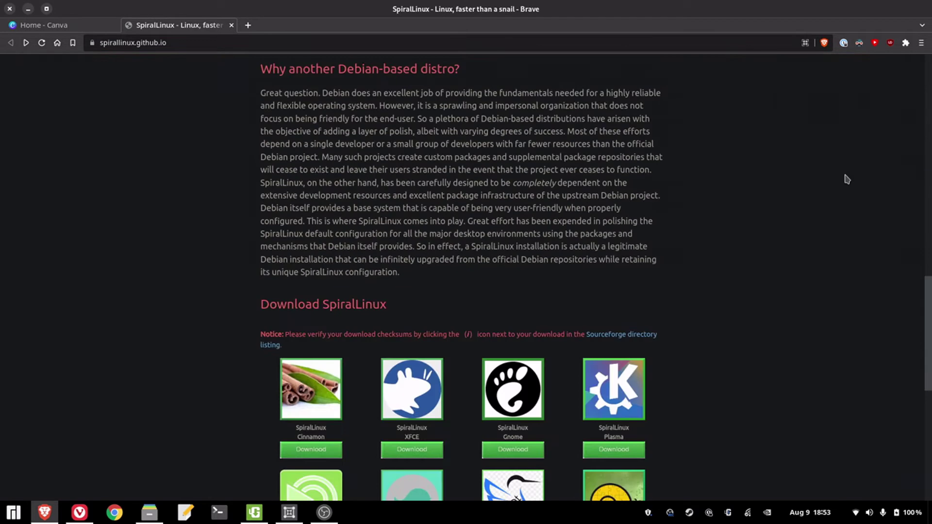
scroll(846, 177, down, 4)
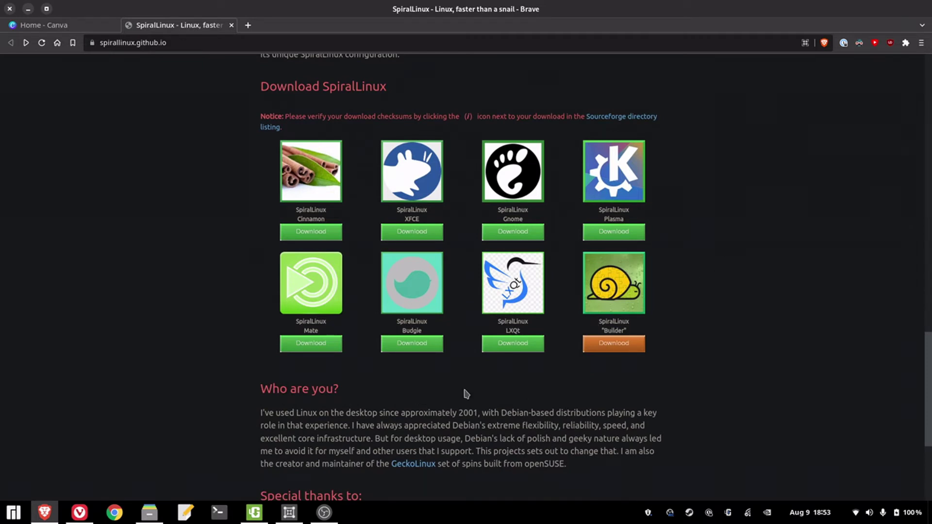
scroll(473, 376, down, 4)
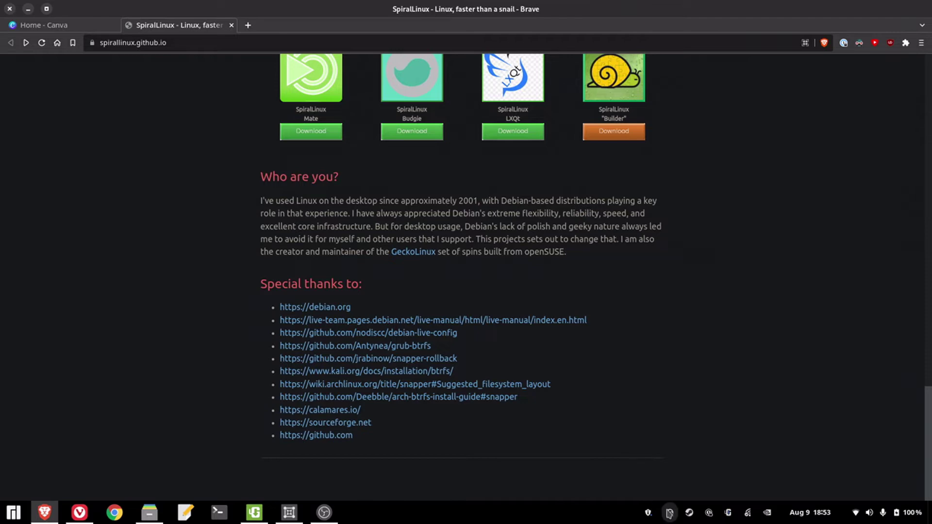
- Create a new box from the SpiralLinux_Cinnamon_11 image using the Debian 11 template
right_click(670, 513)
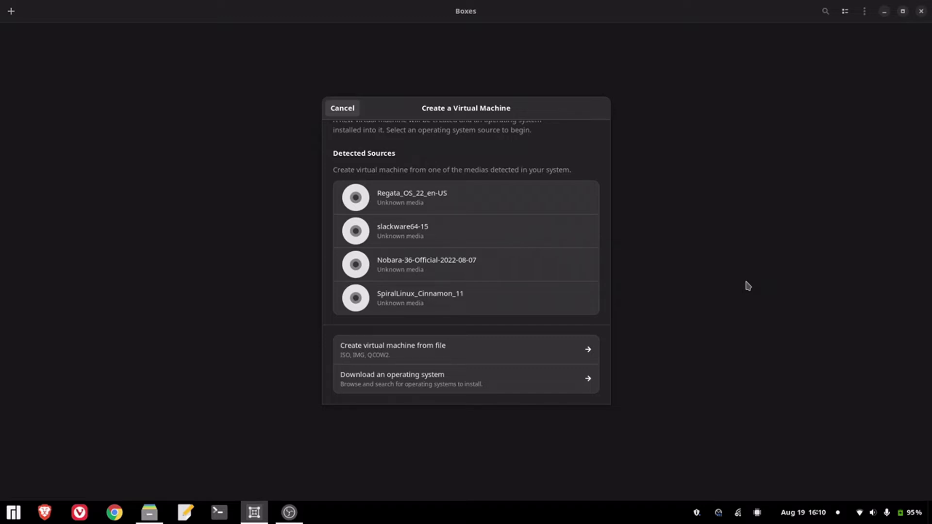
click(487, 300)
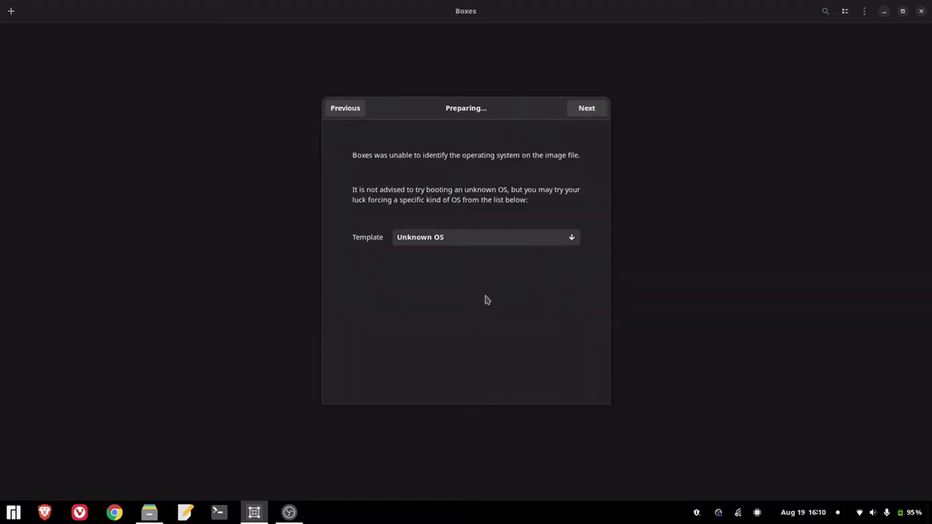
click(484, 240)
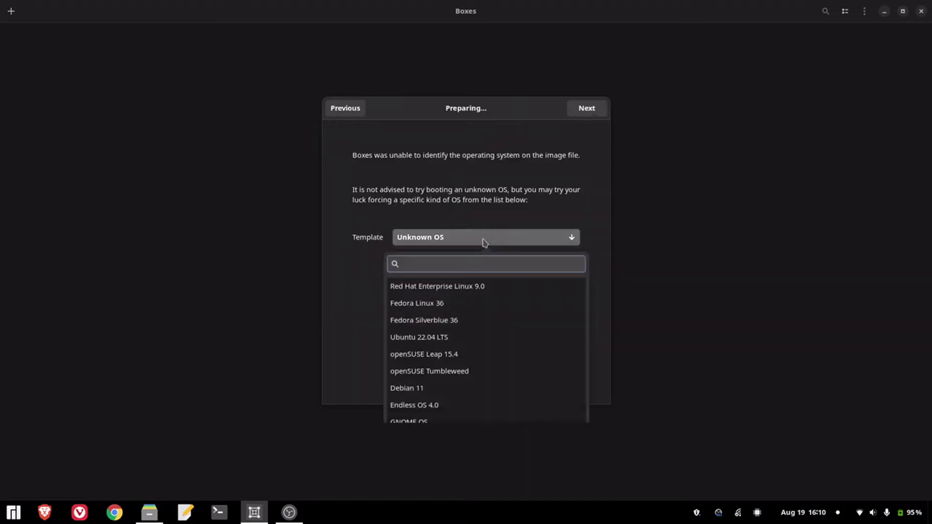
text(deb)
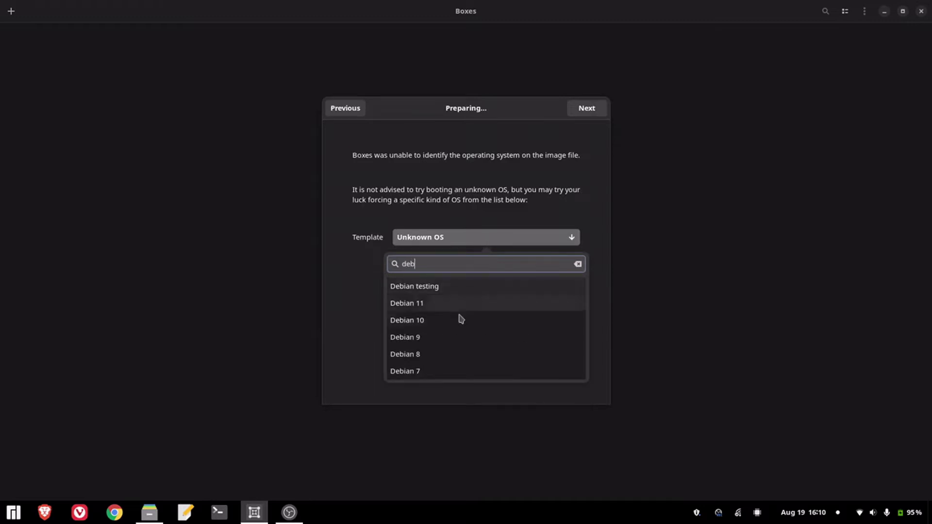
click(462, 304)
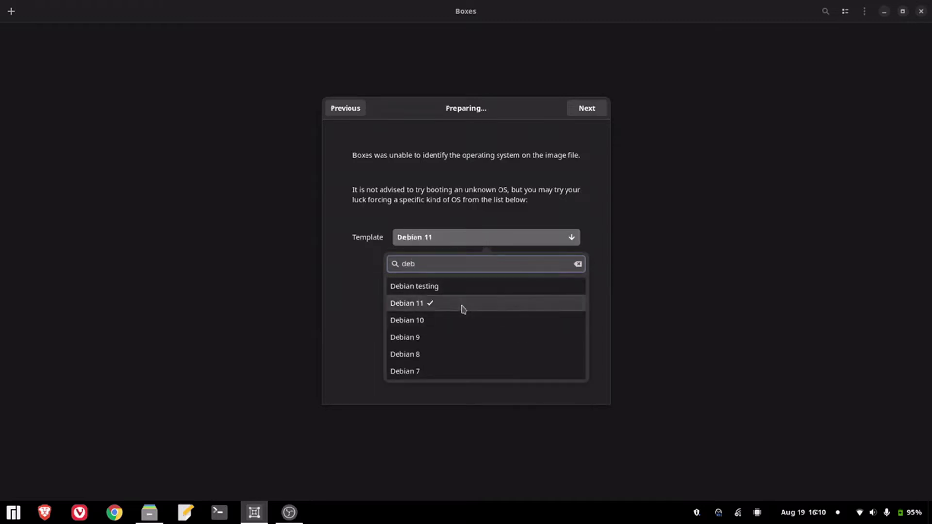
- Go to Review and Create and raise the box's memory to 4.0 GiB
click(574, 117)
click(576, 117)
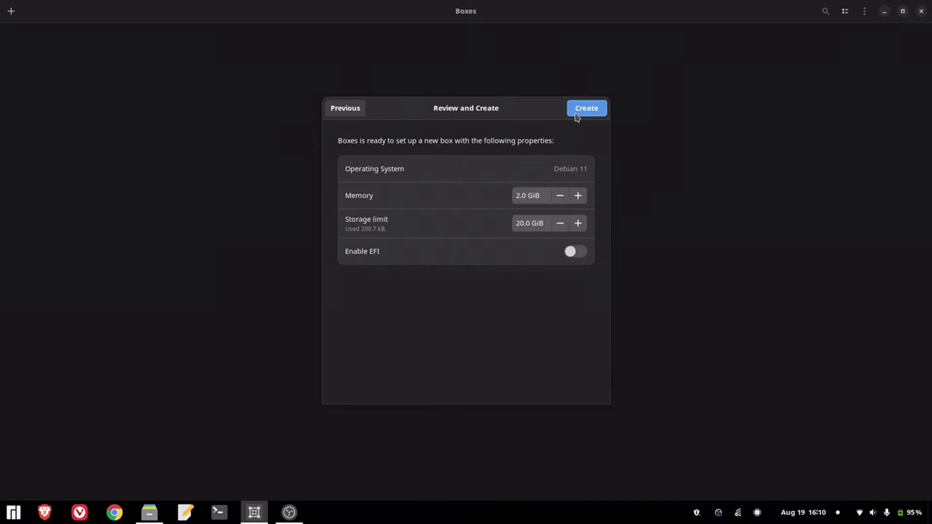
click(579, 196)
click(579, 196)
click(578, 196)
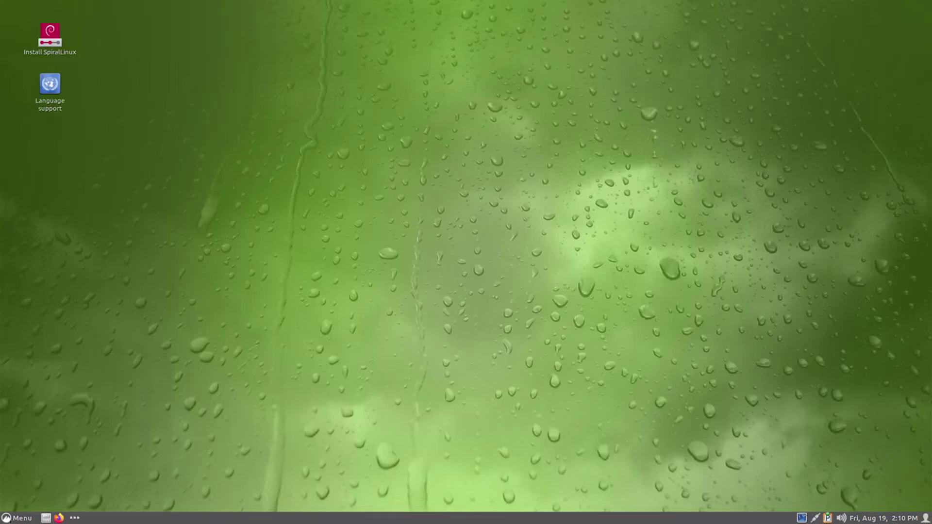
- Look at the Places folders in the Cinnamon application menu
click(10, 518)
click(87, 431)
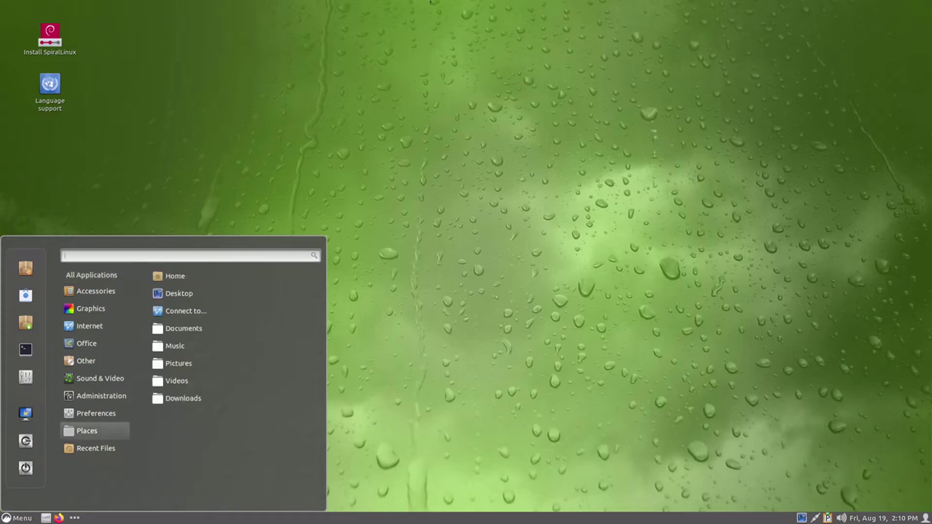
click(425, 1)
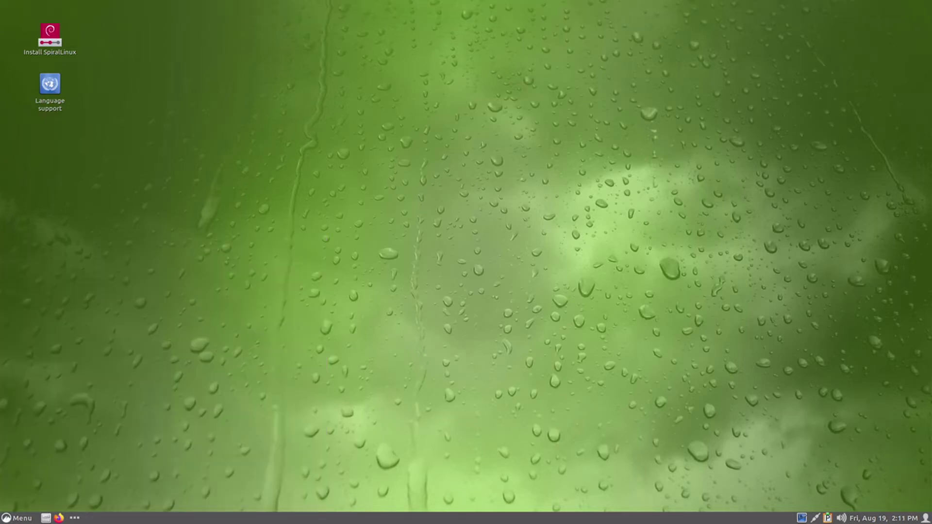
- Browse the menu's application categories, then launch the Install SpiralLinux desktop icon
key(super)
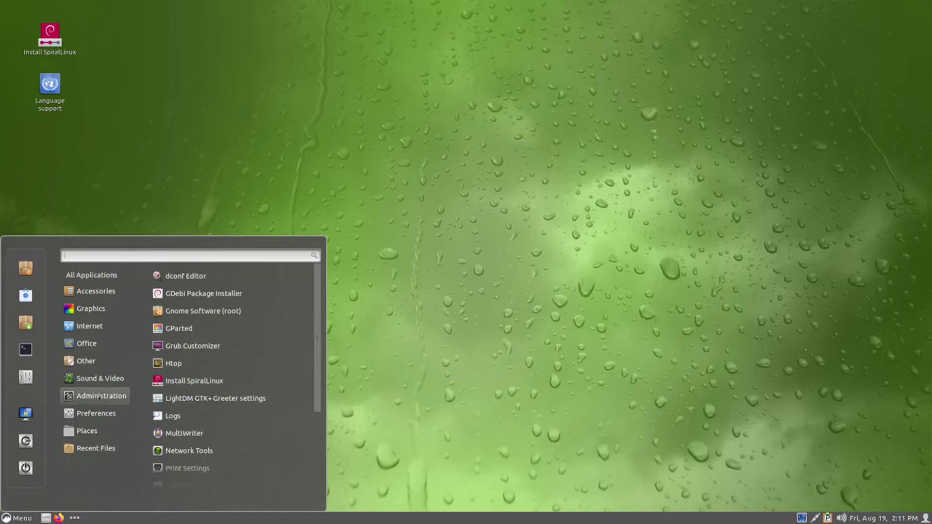
mouse_move(113, 304)
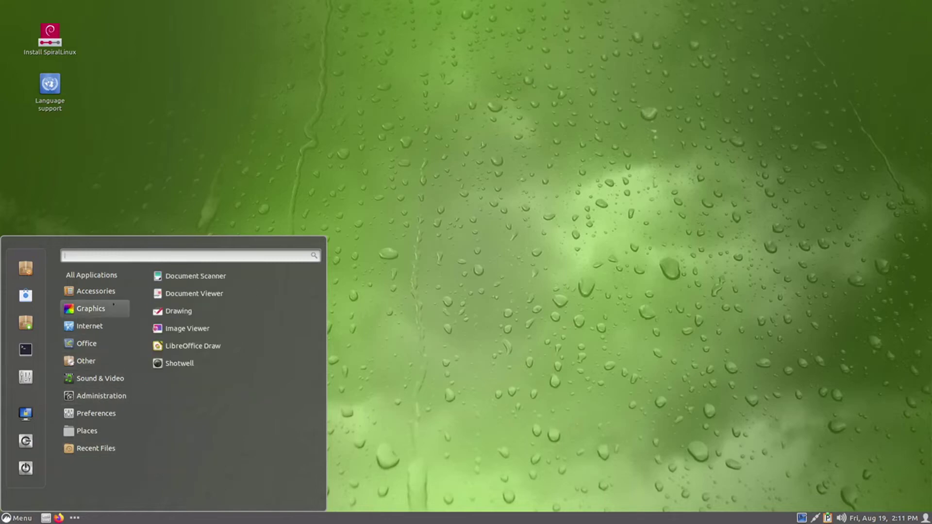
mouse_move(113, 414)
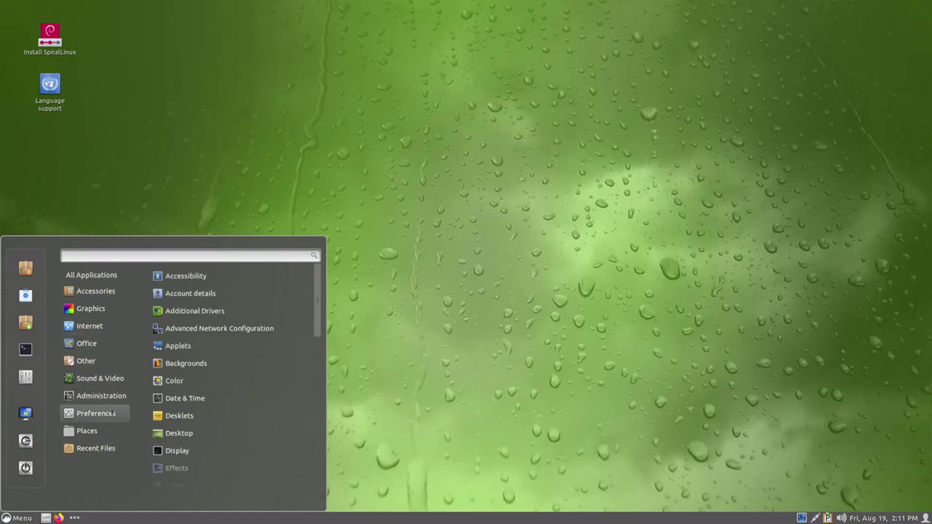
mouse_move(117, 435)
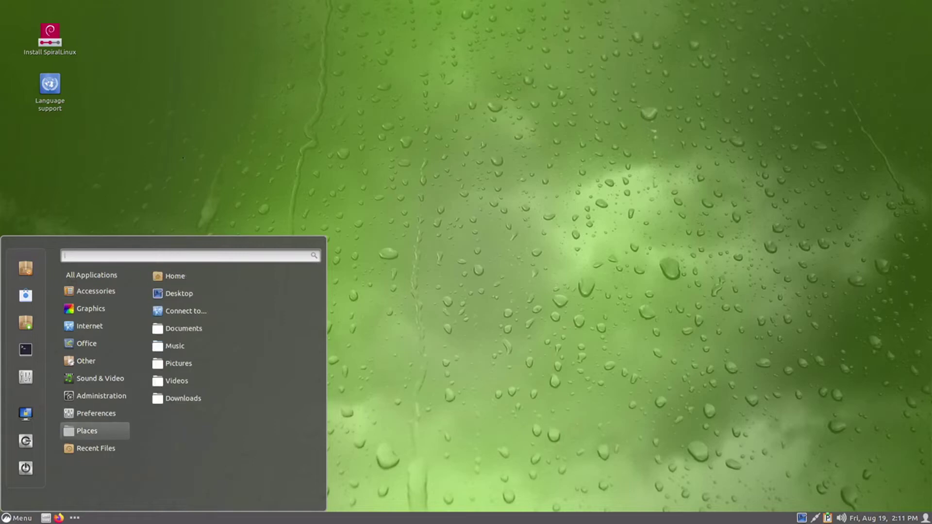
click(182, 118)
double_click(50, 35)
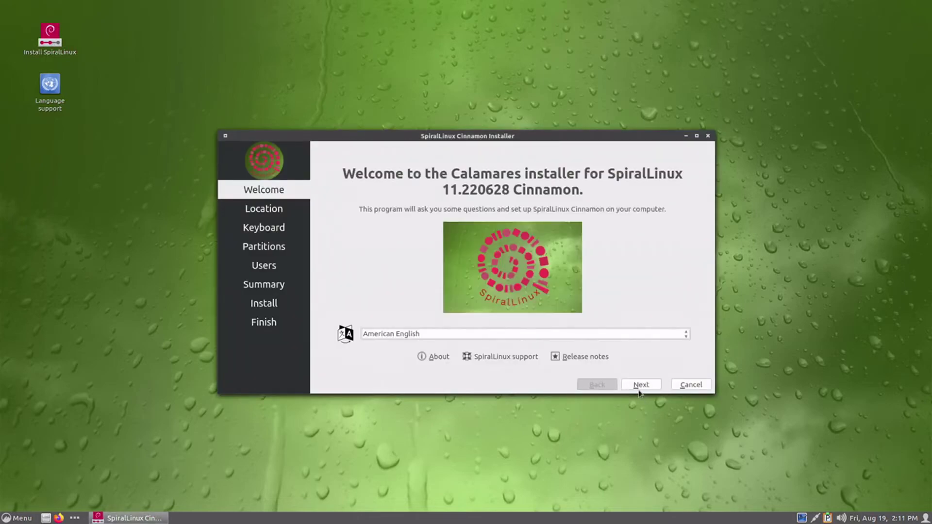
- Set the installer's timezone to Africa/Maseru on the map
click(638, 386)
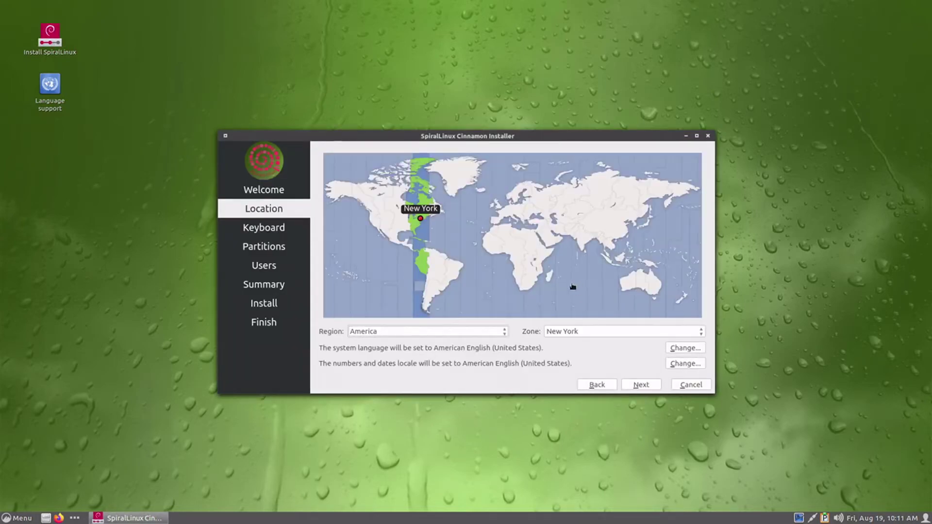
click(523, 274)
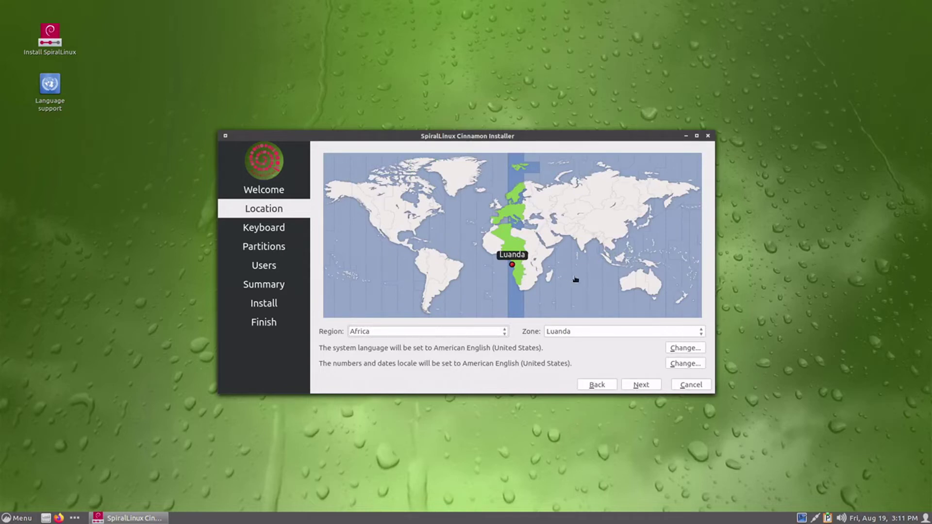
click(529, 283)
click(526, 286)
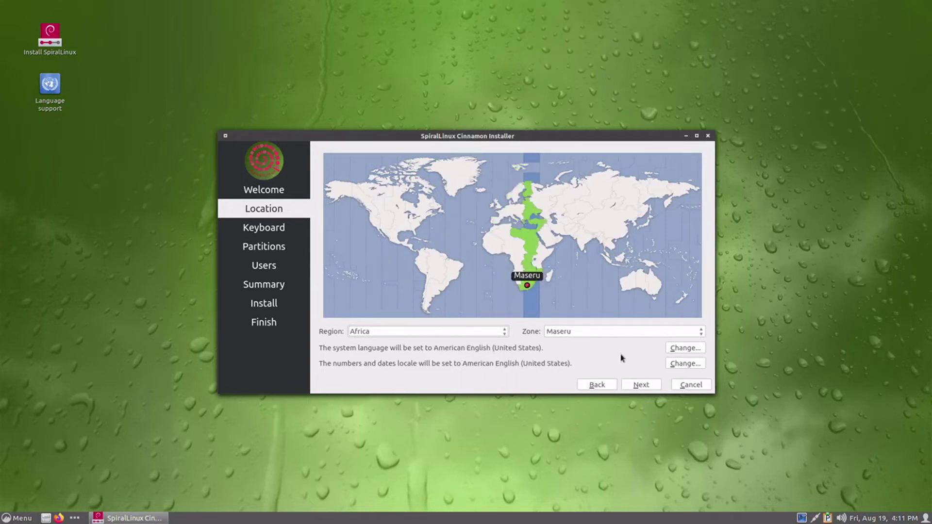
click(634, 387)
- Choose Erase disk with btrfs as the filesystem
click(633, 387)
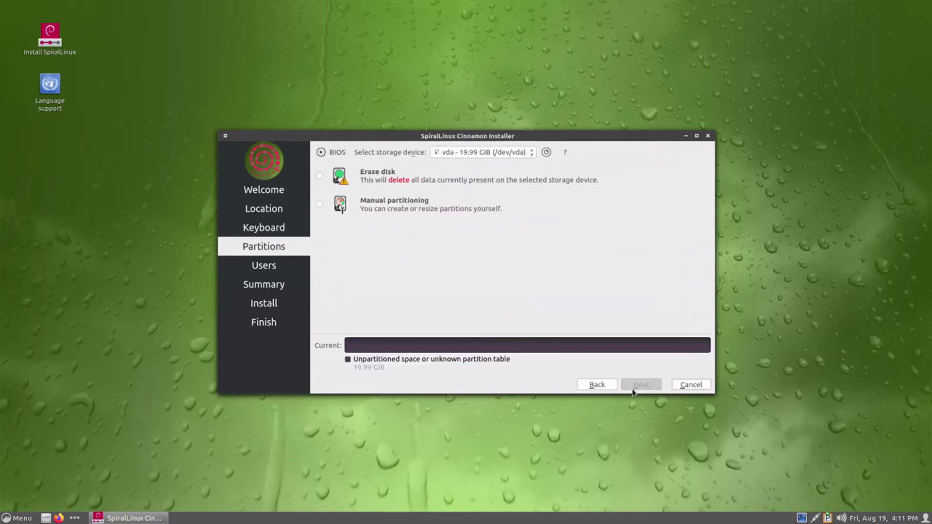
click(380, 169)
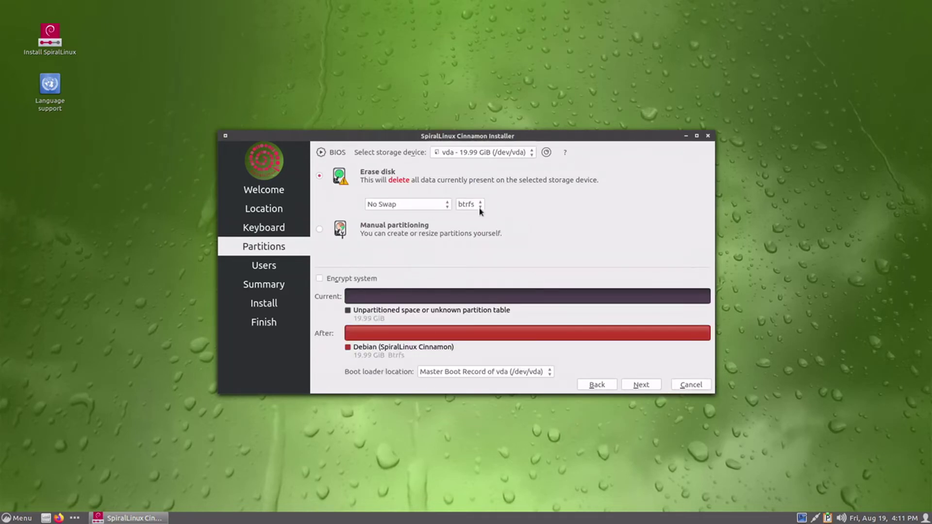
click(474, 207)
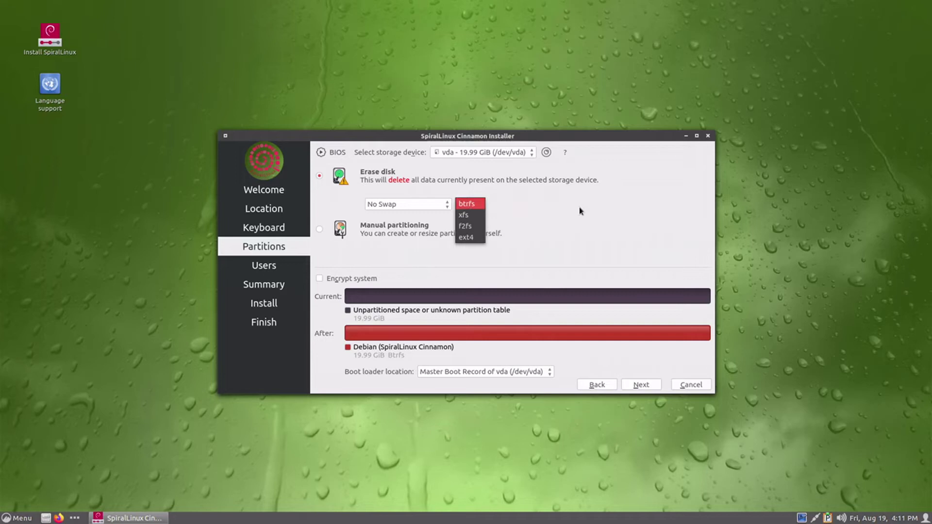
click(601, 222)
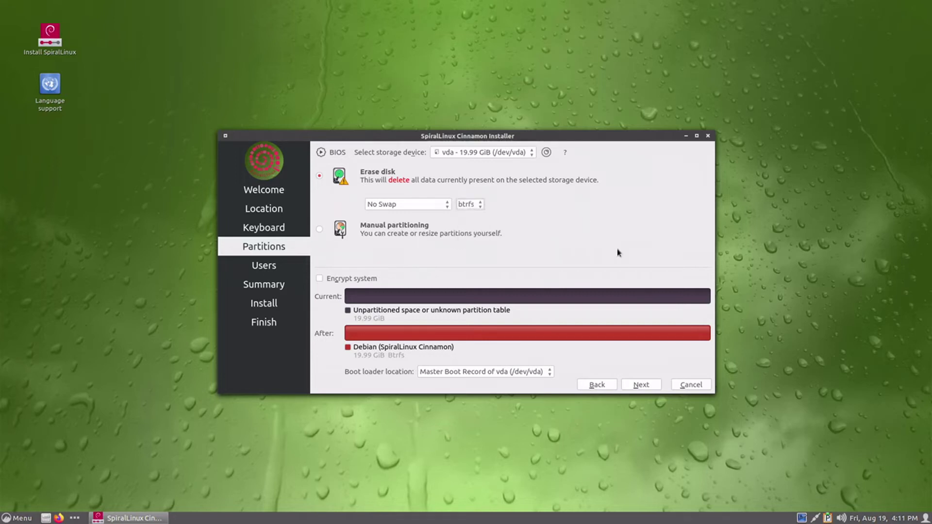
click(635, 387)
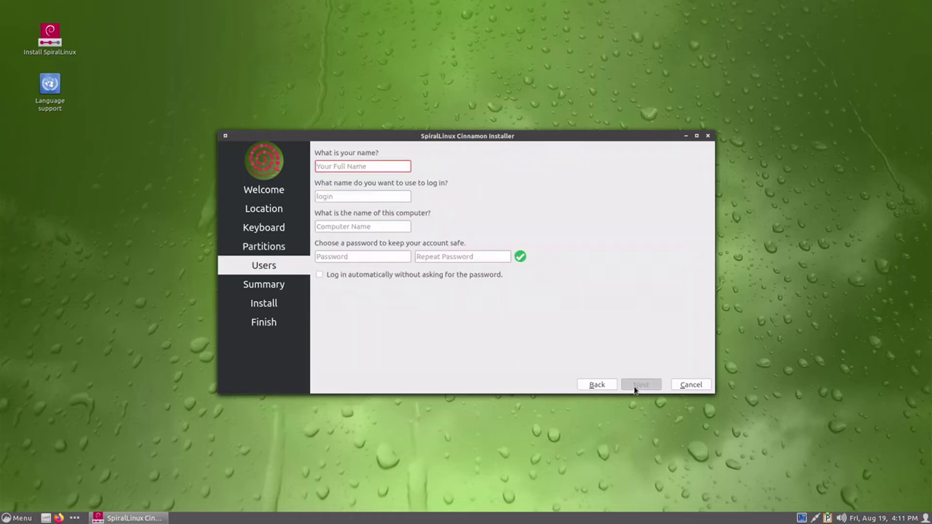
- Enter the user's name, login name, computer name and password, then continue to Summary
key(Tab)
key(Tab)
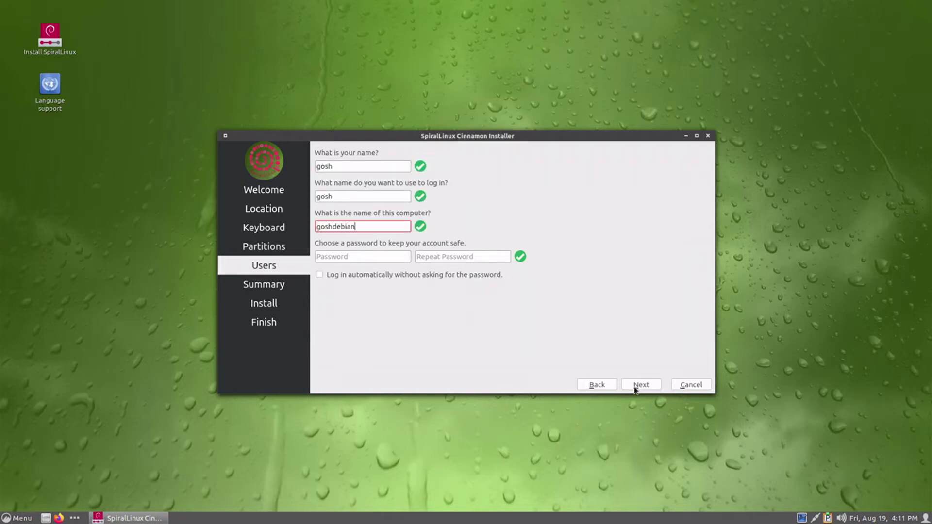
key(Tab)
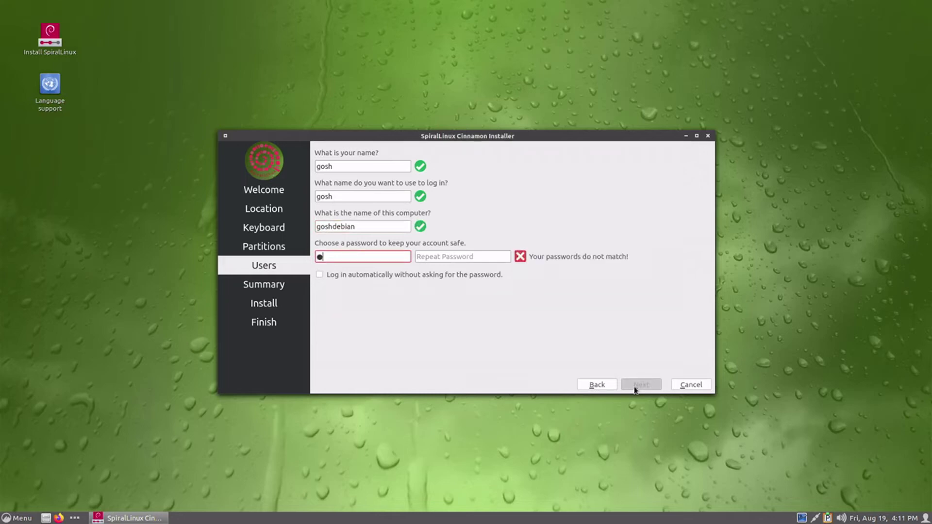
key(Tab)
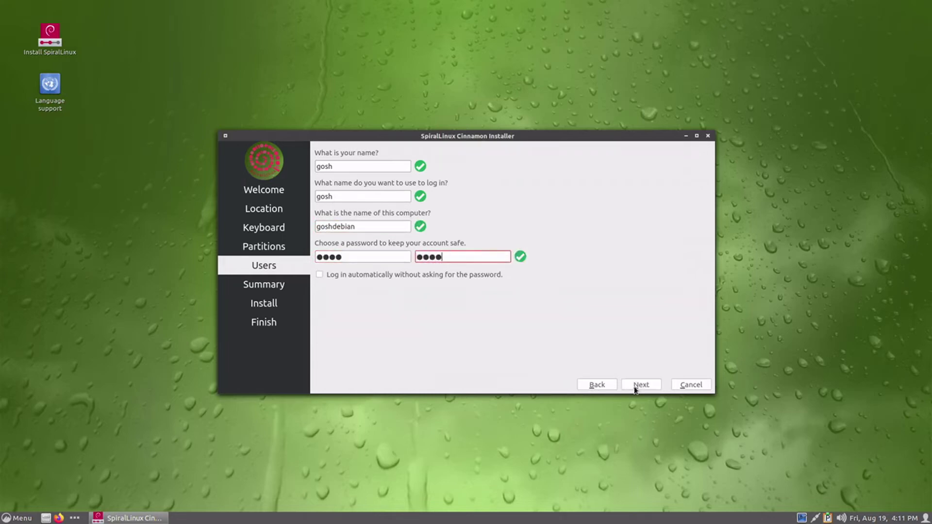
click(636, 386)
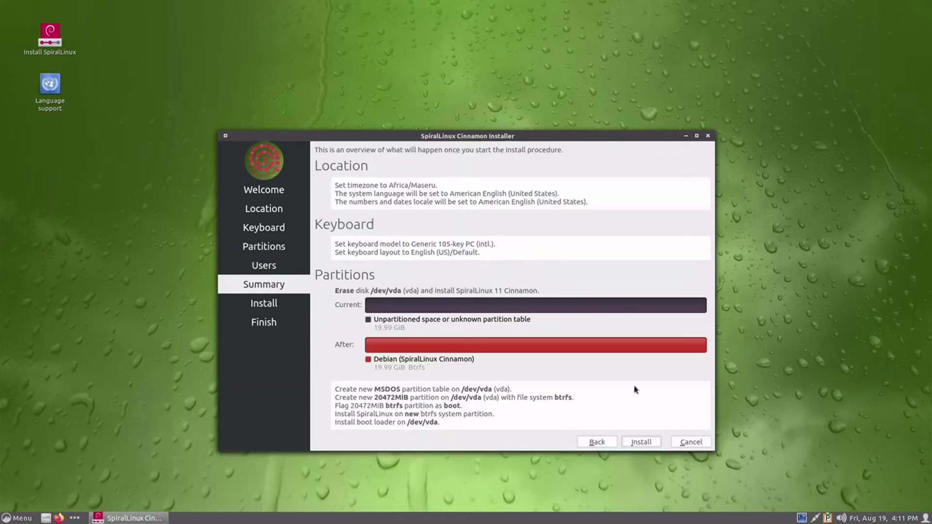
- Start the installation from the Summary page so it begins unpacking the image
click(640, 442)
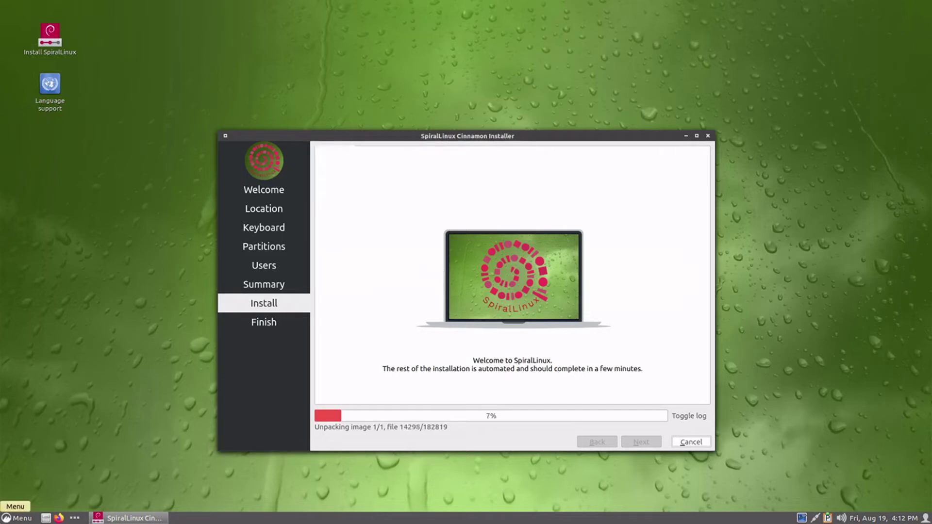
click(16, 518)
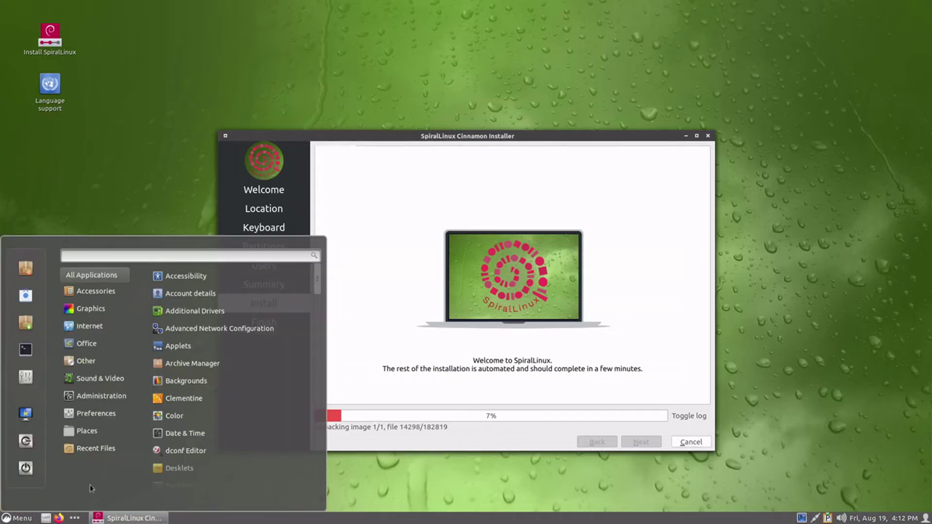
mouse_move(113, 426)
mouse_move(113, 403)
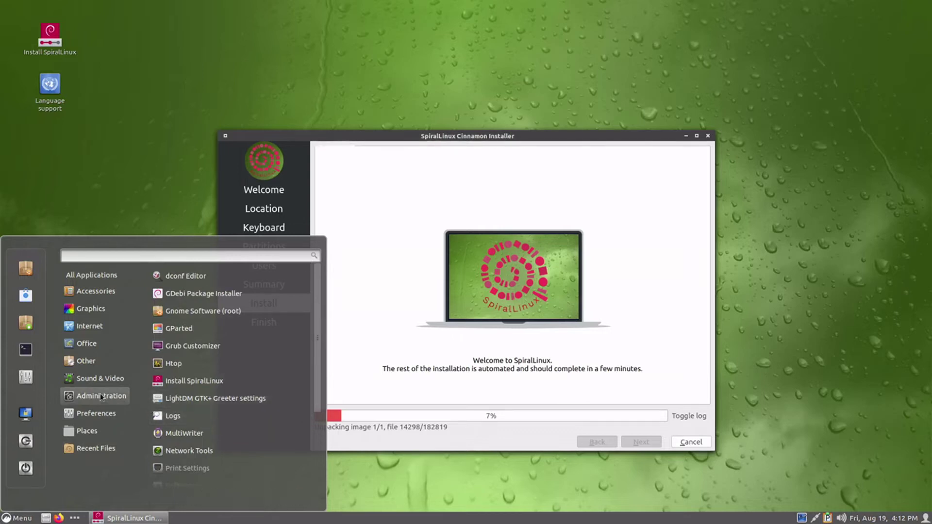
mouse_move(93, 367)
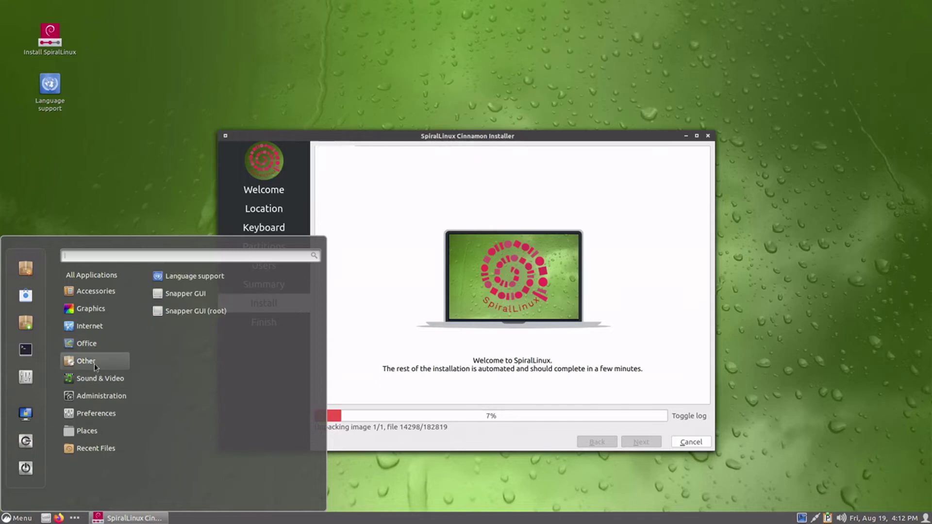
mouse_move(102, 314)
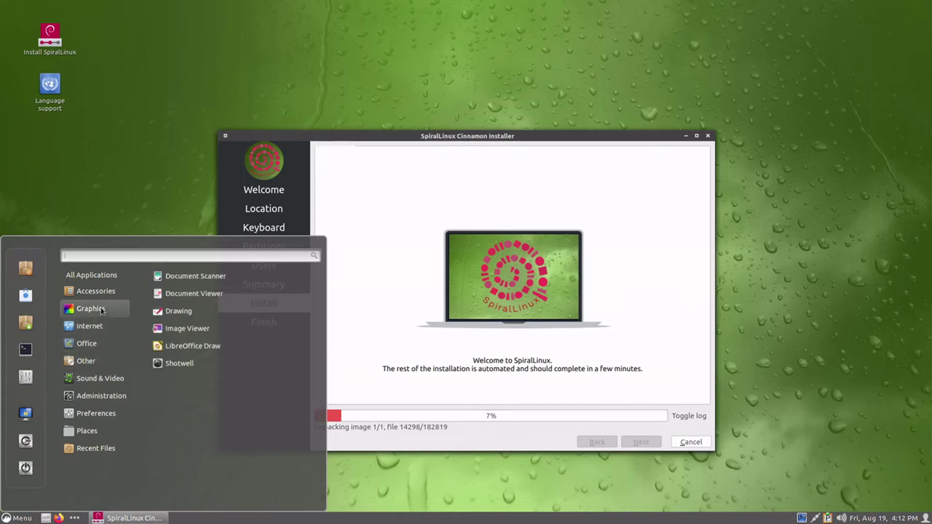
mouse_move(103, 287)
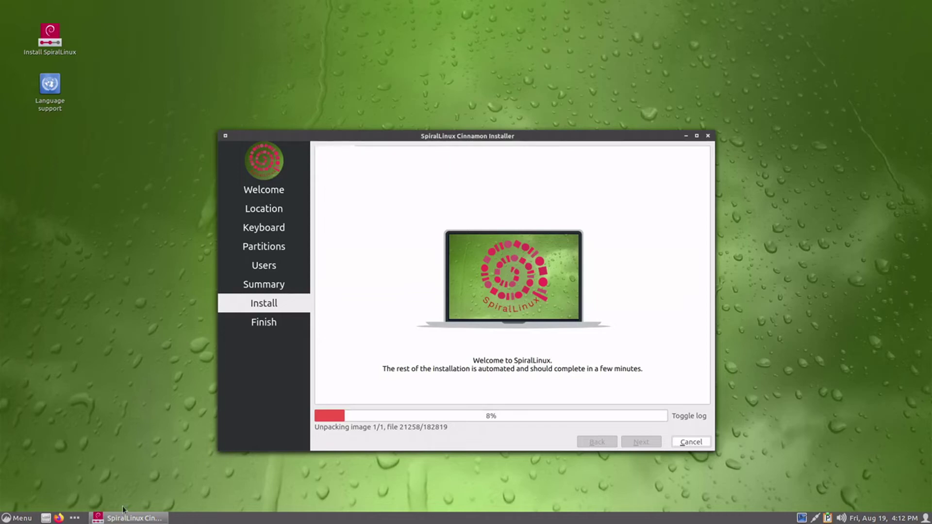
click(6, 517)
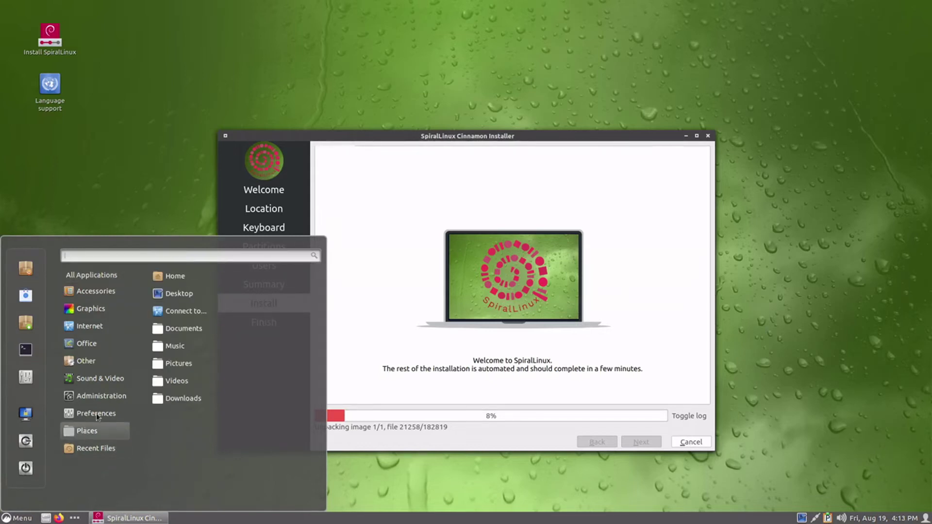
scroll(202, 395, down, 10)
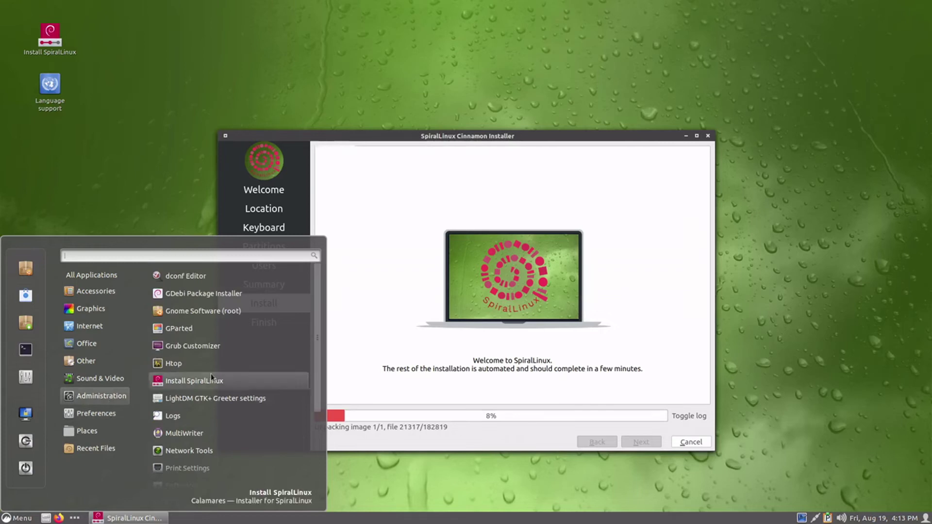
scroll(211, 377, down, 3)
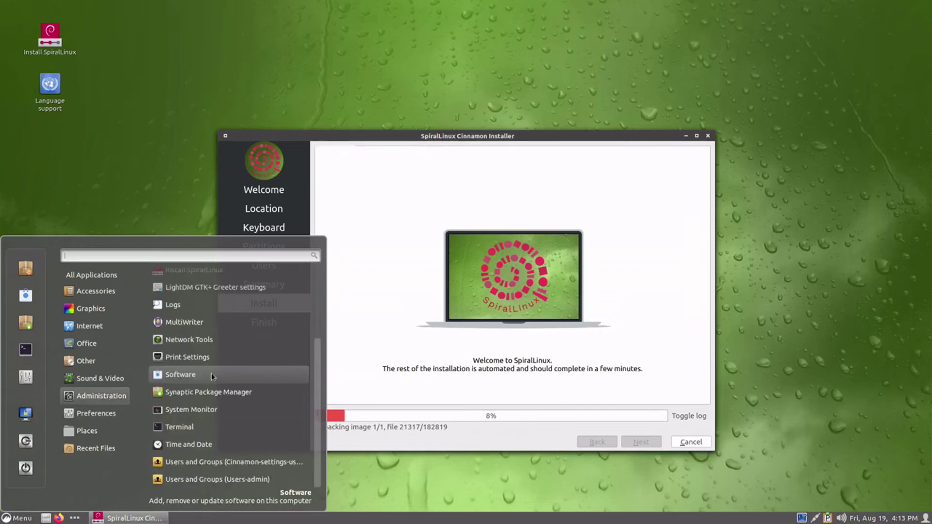
scroll(211, 373, up, 3)
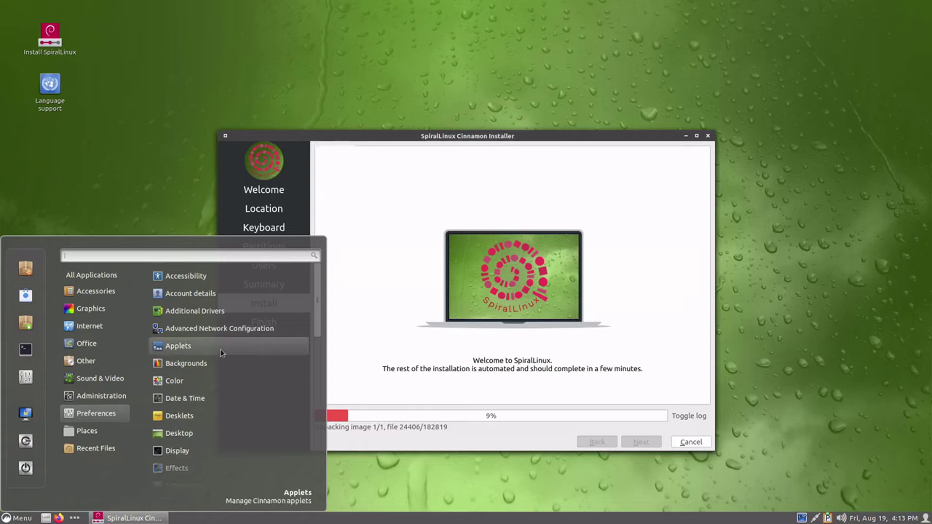
scroll(219, 354, down, 8)
scroll(216, 355, down, 4)
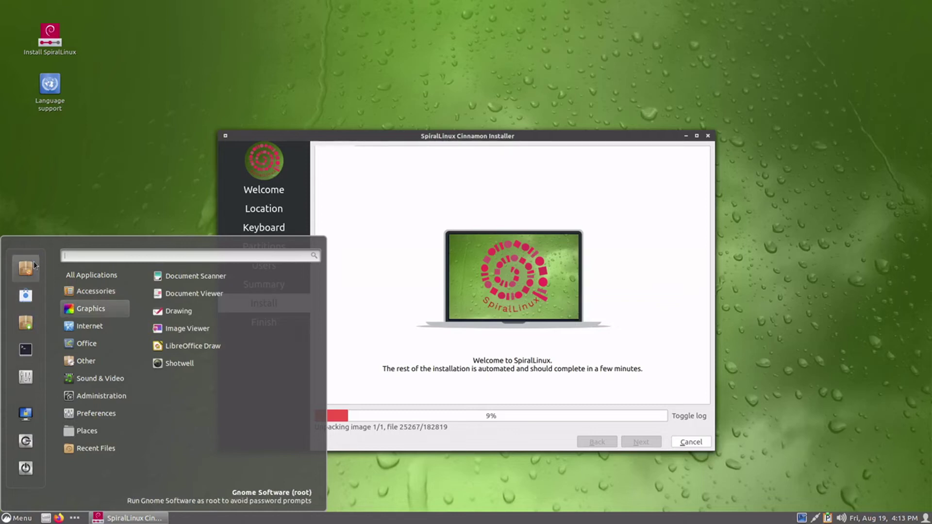
- Close the application menu and take the SpiralLinux VM out of fullscreen
click(415, 145)
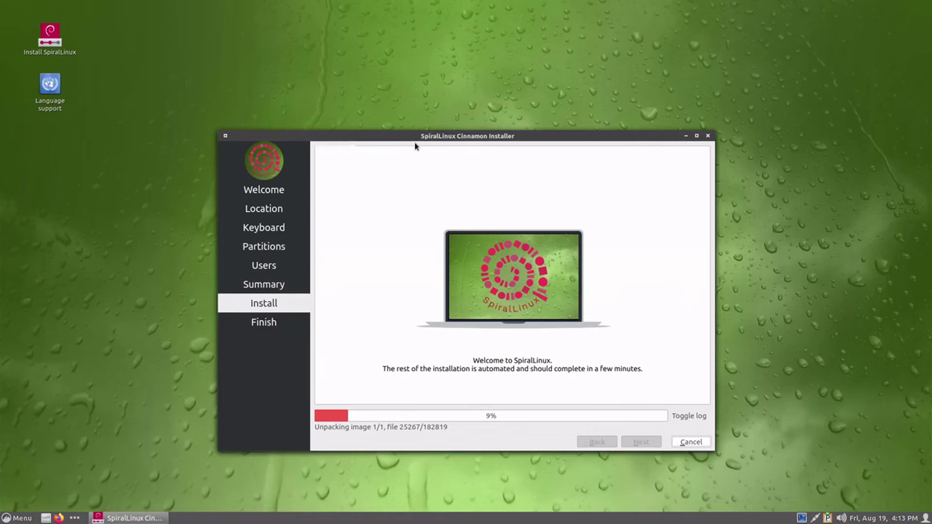
mouse_move(554, 8)
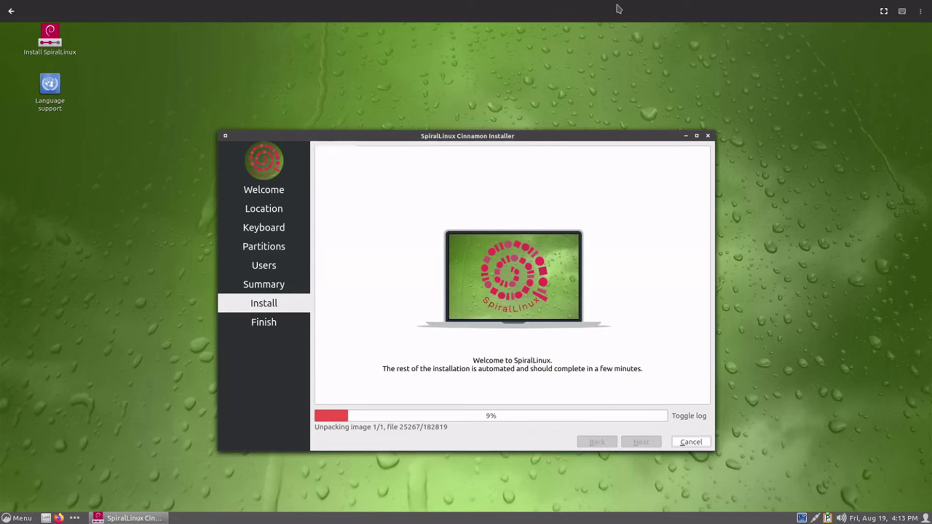
click(885, 17)
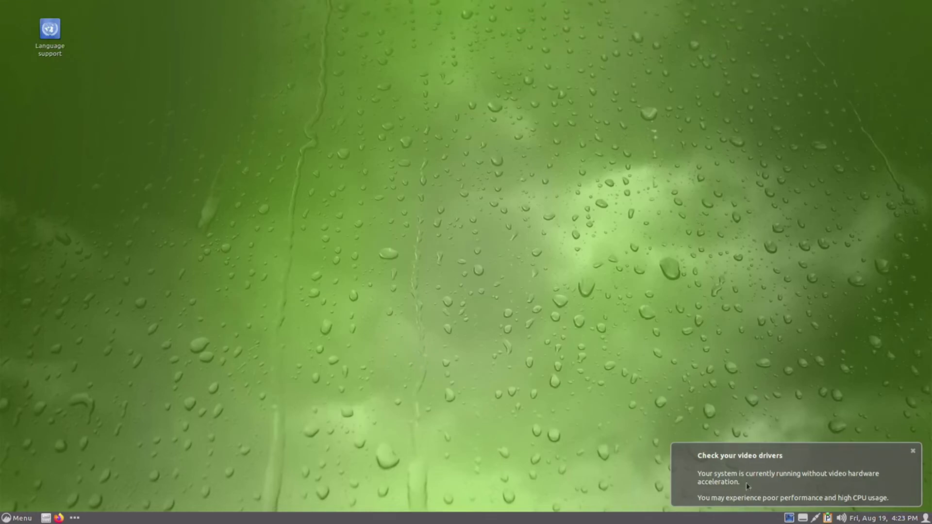
- Dismiss the video driver warning and launch Terminal from the menu
click(913, 451)
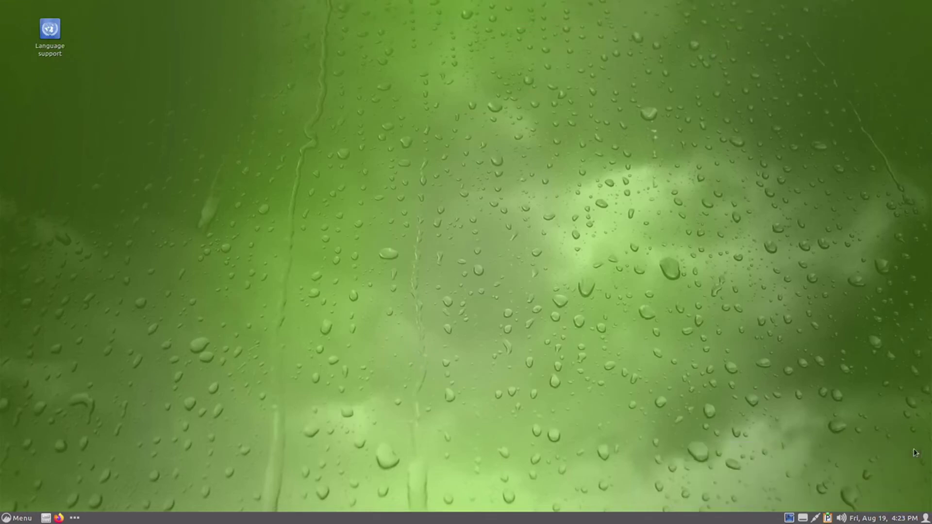
click(803, 518)
click(803, 518)
click(12, 520)
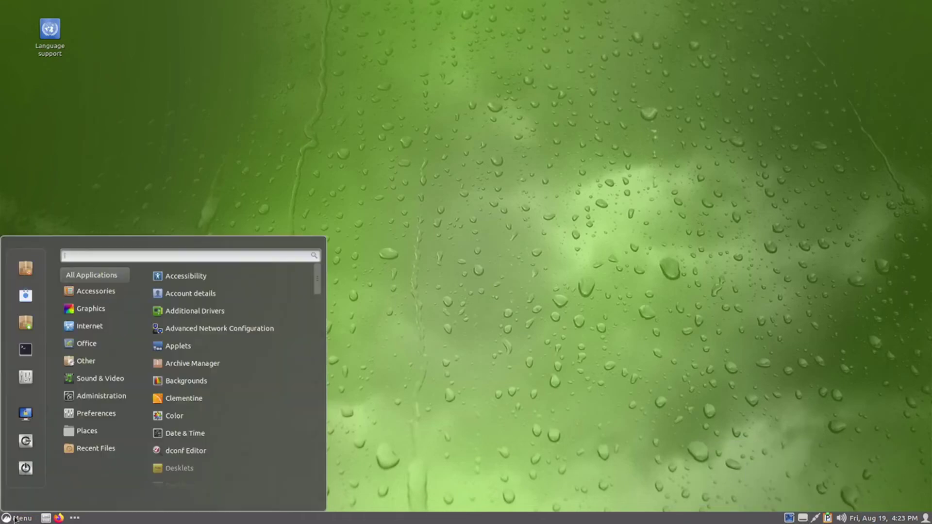
click(29, 353)
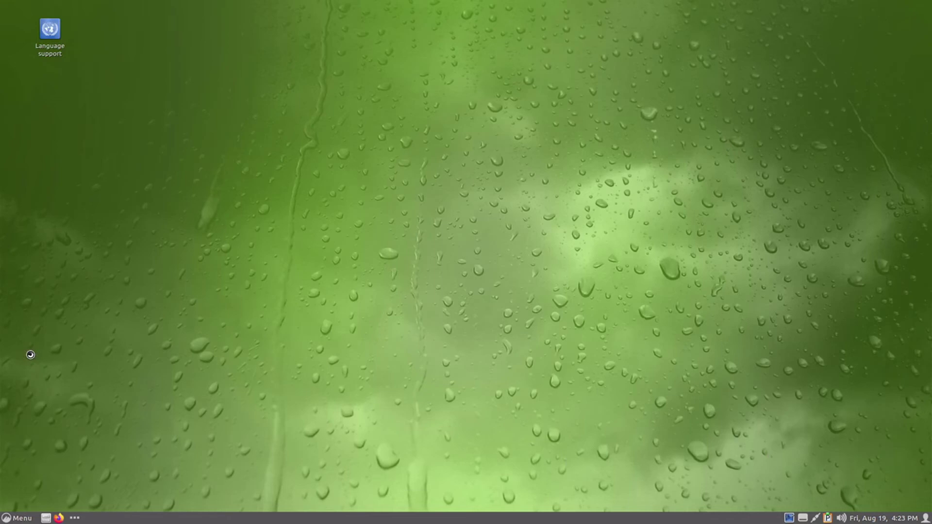
- Maximise the terminal and switch its profile from system theme colours to GNOME dark
double_click(345, 27)
click(32, 17)
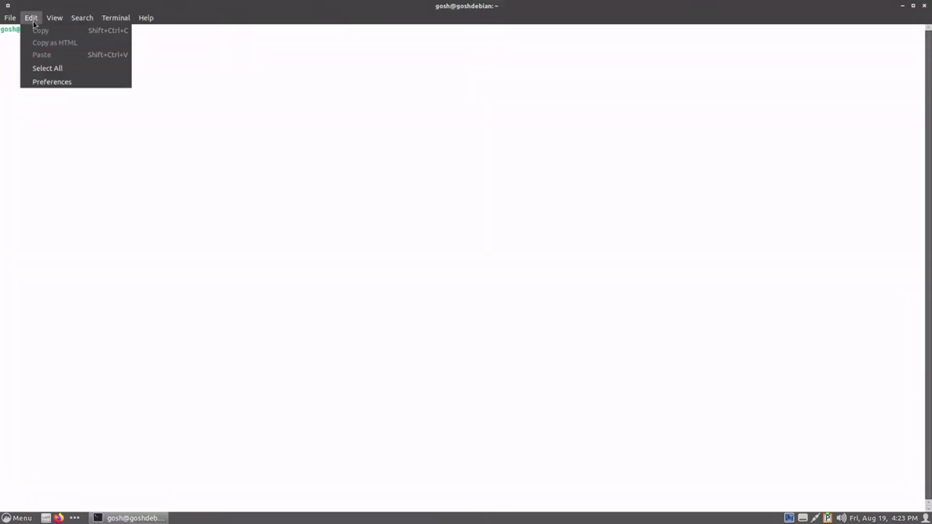
click(42, 82)
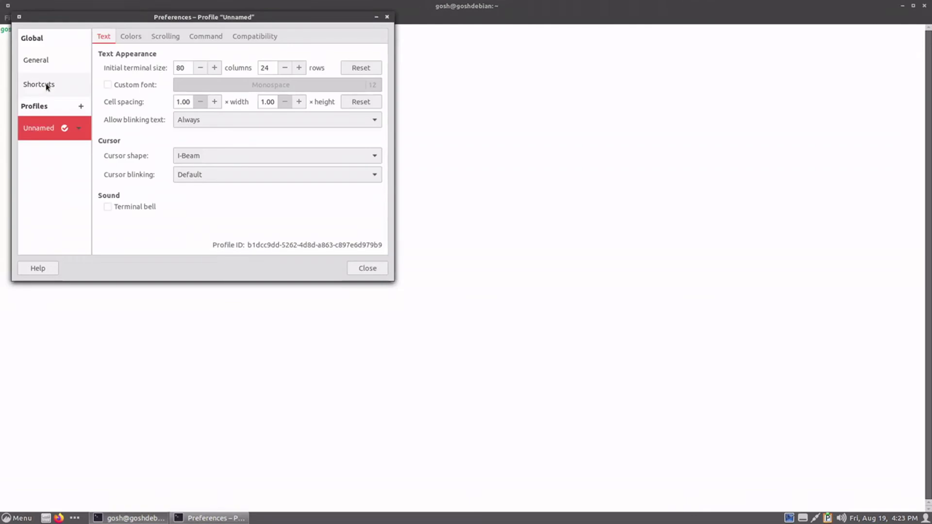
click(136, 41)
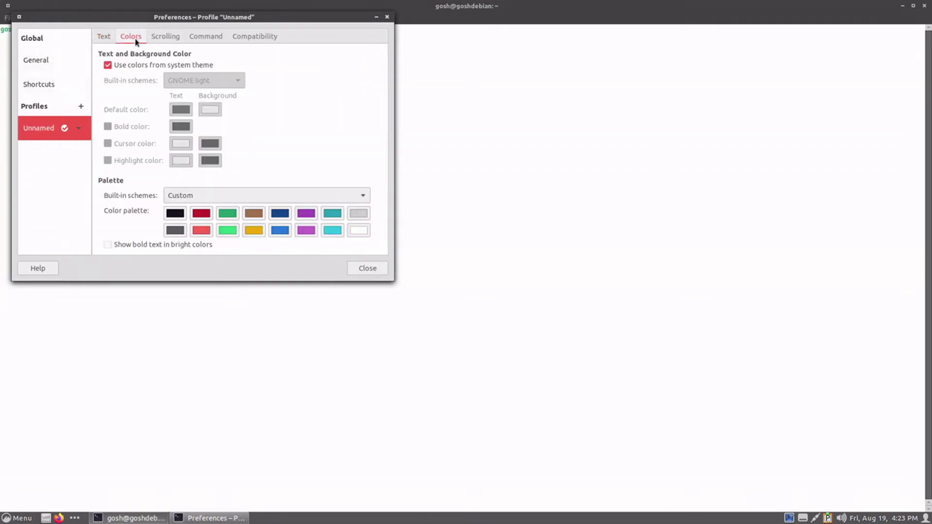
click(121, 67)
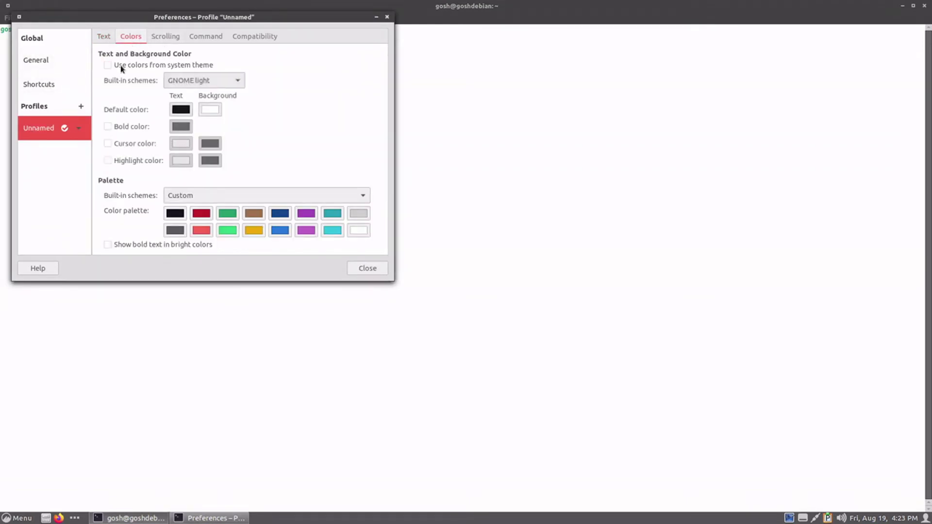
click(197, 82)
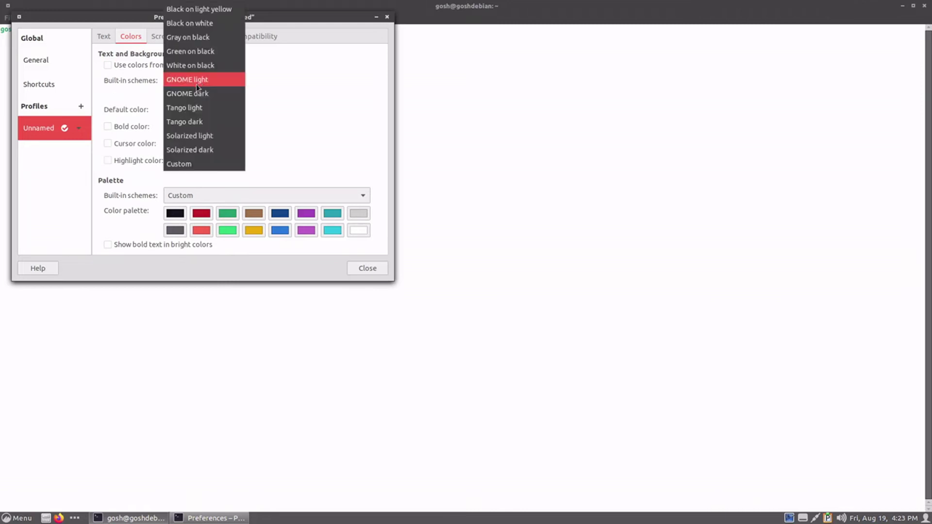
click(196, 93)
click(369, 270)
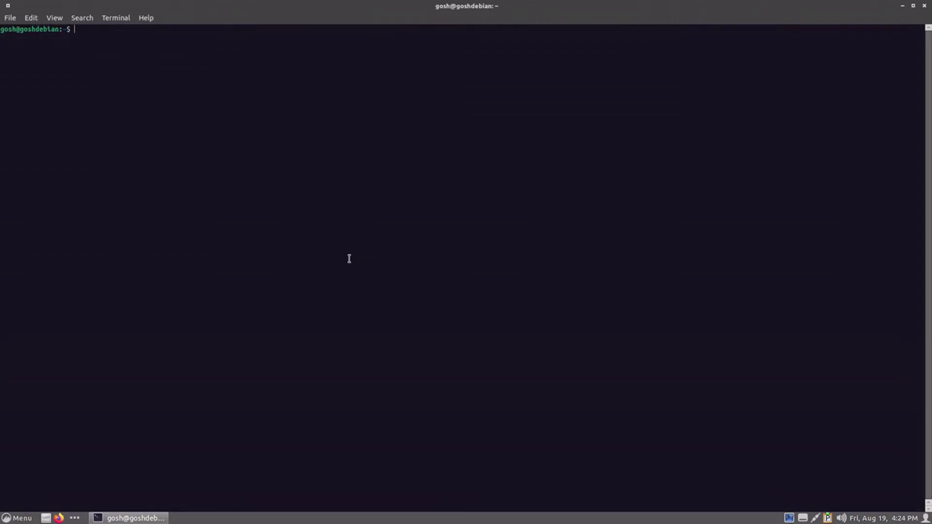
- Zoom the terminal text in by two steps
click(53, 18)
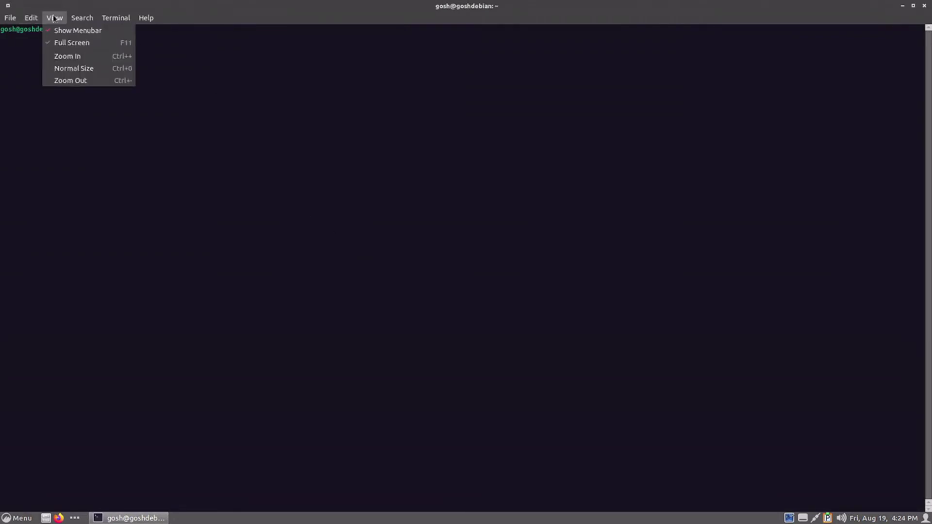
click(55, 56)
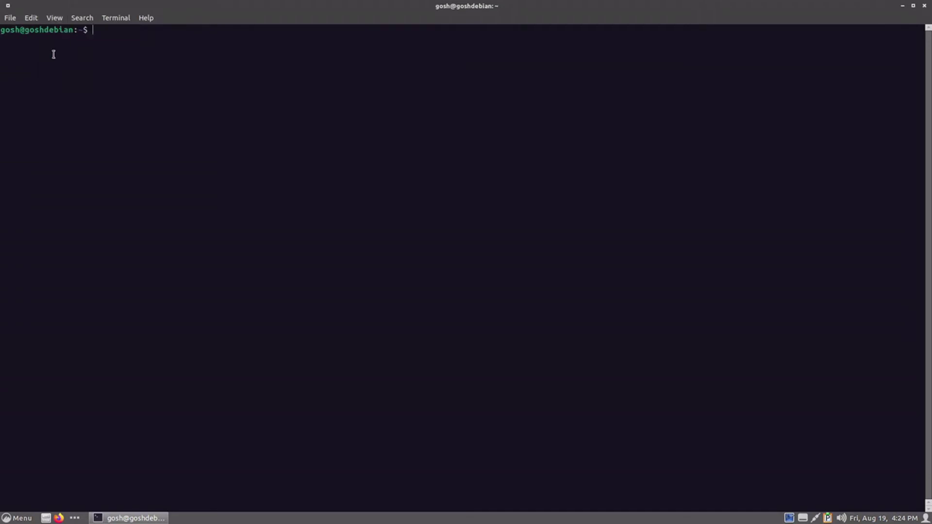
click(55, 18)
click(56, 62)
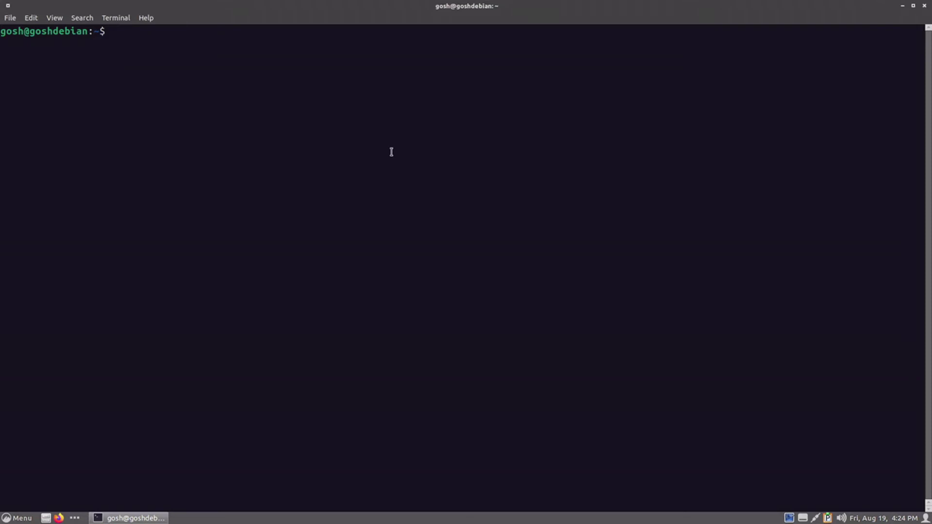
- Check memory with free -m and disk usage with df -h
text(free -m)
key(Return)
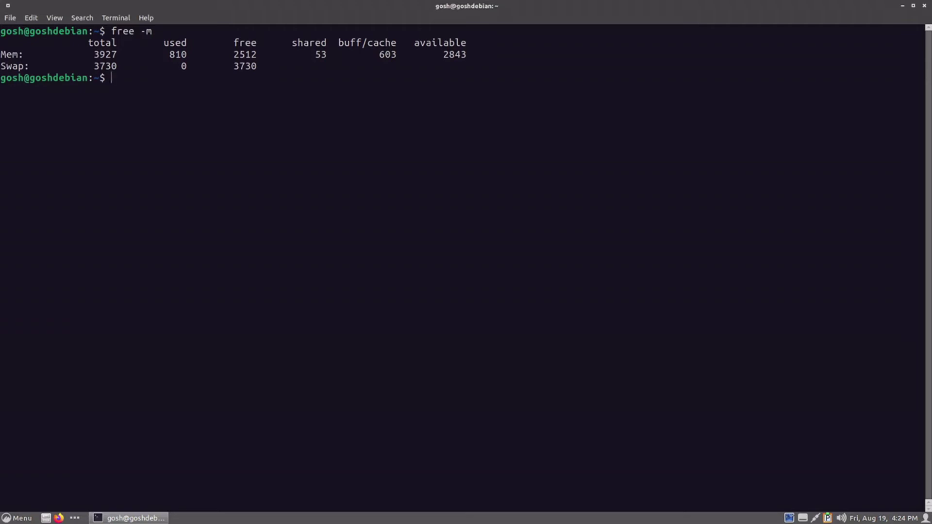
key(ctrl+l)
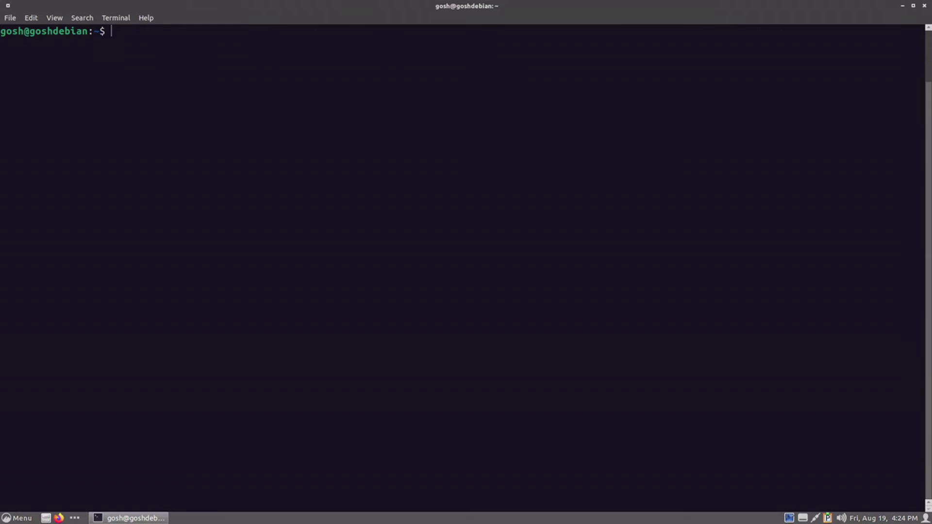
text(df -h)
key(Return)
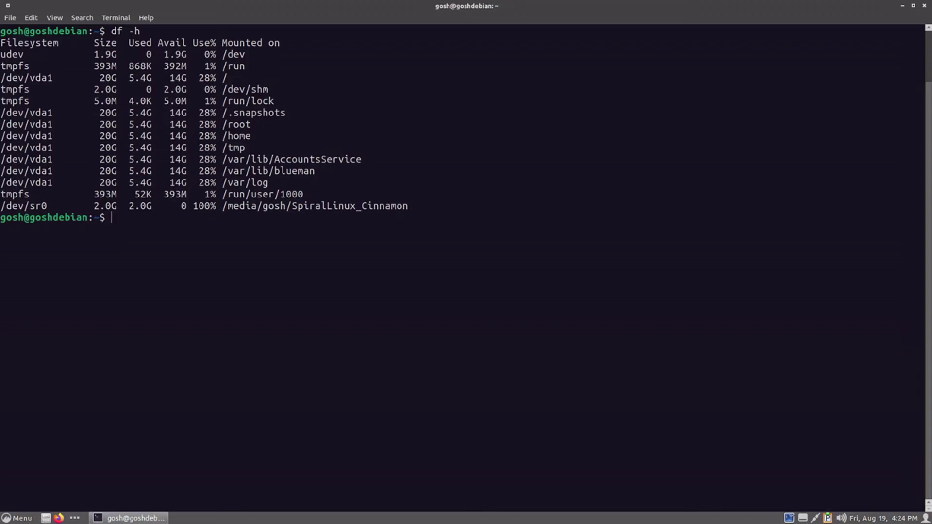
- Show the kernel version 5.18.0-0.bpo.1-amd64 with uname -r and uname -a
key(ctrl+l)
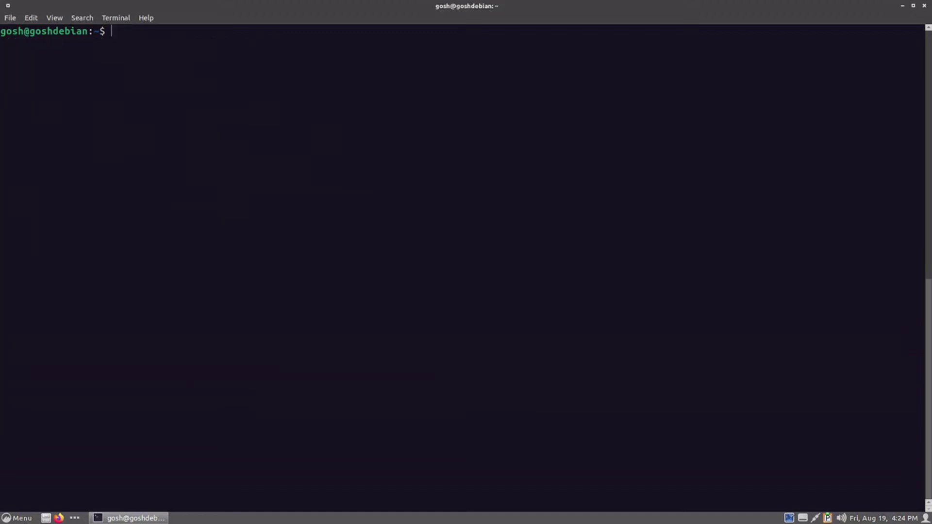
text(uname -r)
key(Return)
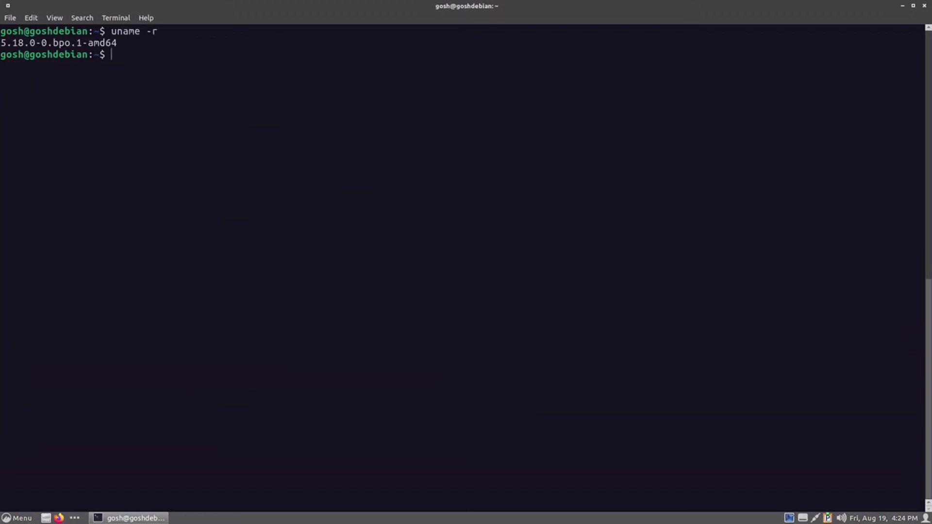
key(Up)
key(BackSpace)
text(ame -a)
key(Return)
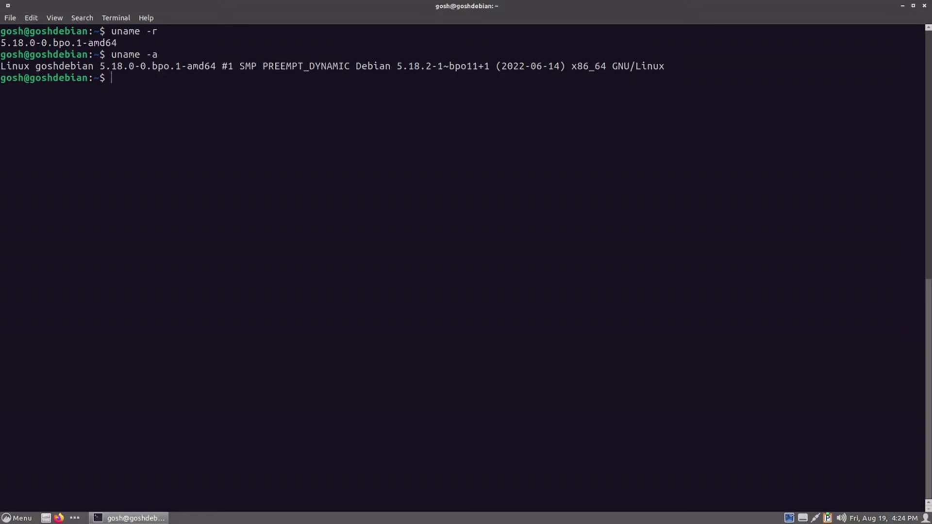
- Clear the screen and exit to close the terminal
key(ctrl+l)
text(exit)
key(Return)
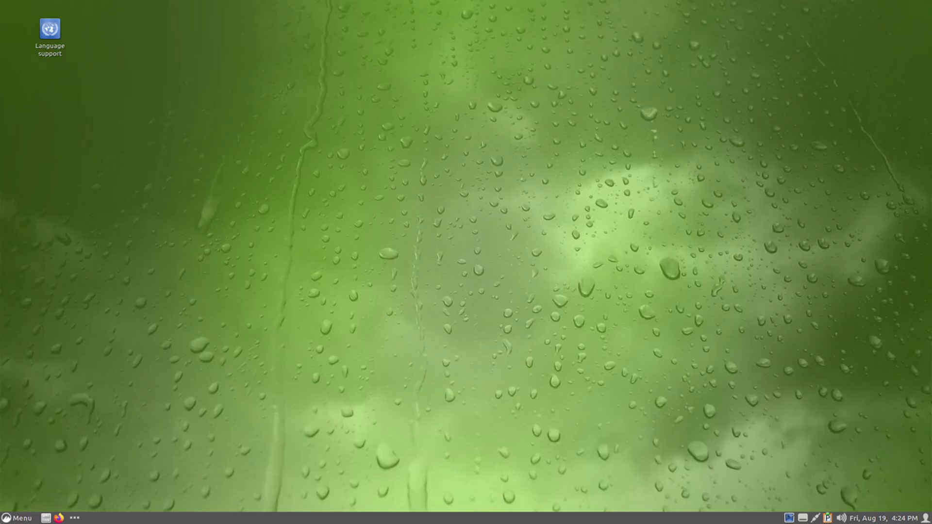
click(17, 518)
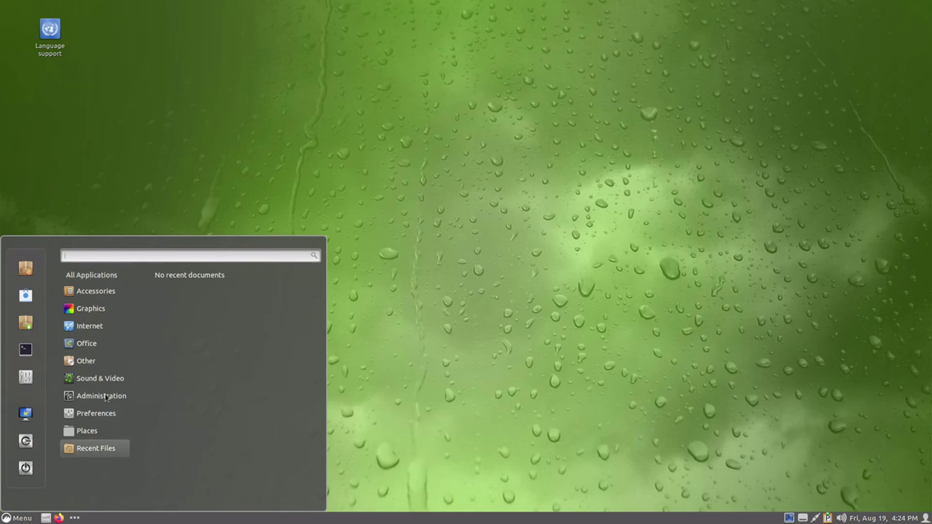
mouse_move(106, 398)
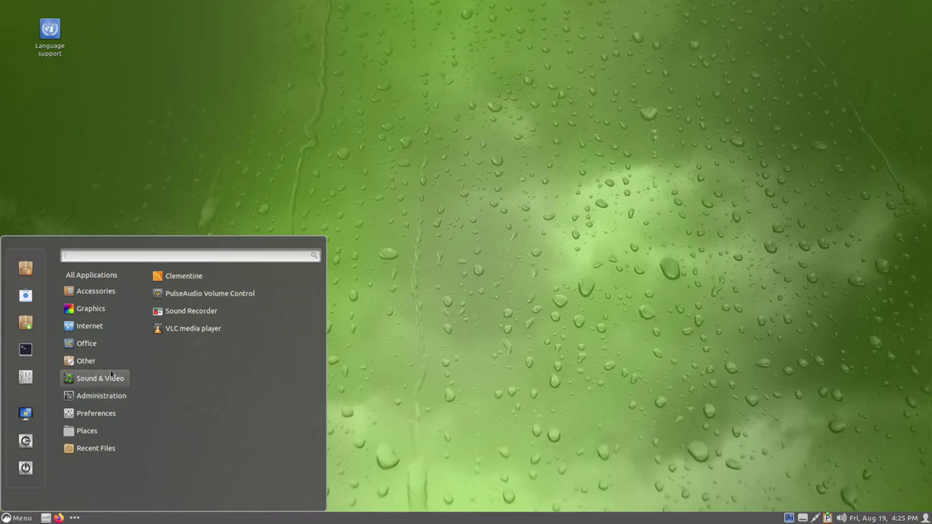
mouse_move(104, 333)
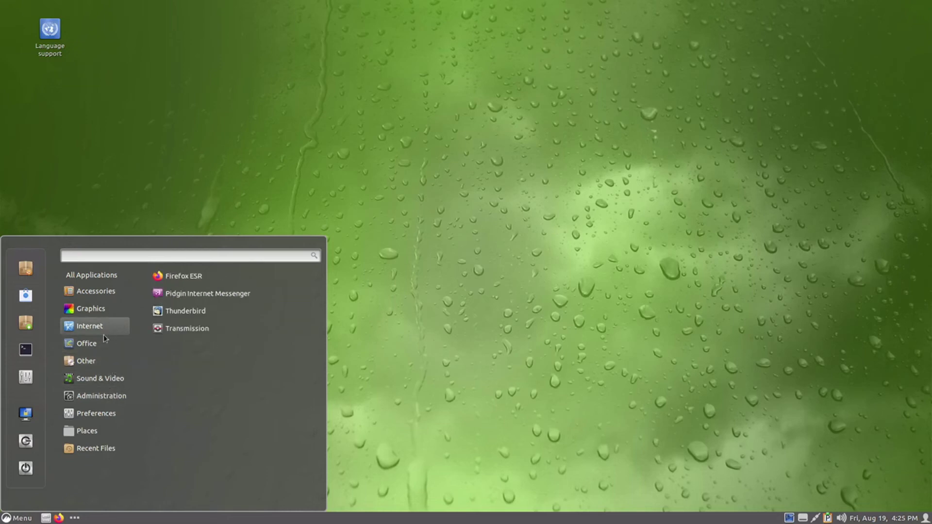
mouse_move(111, 281)
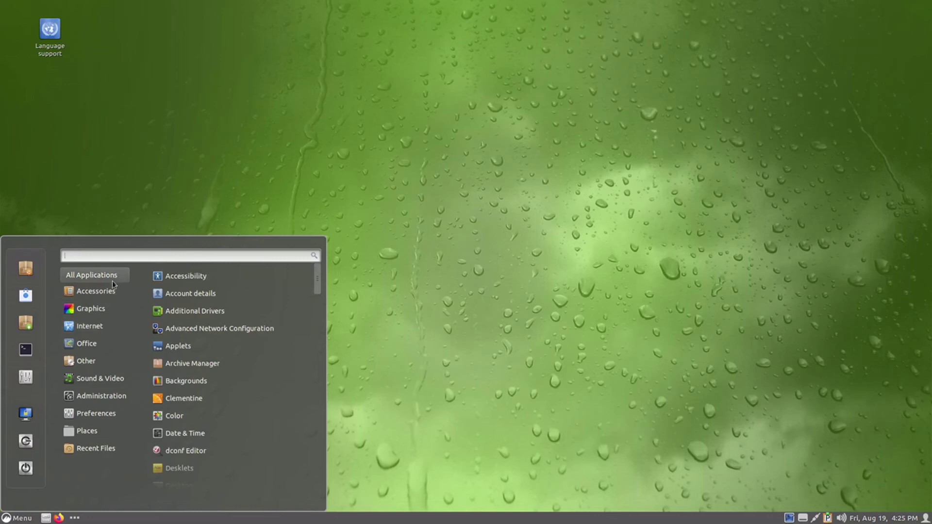
click(254, 315)
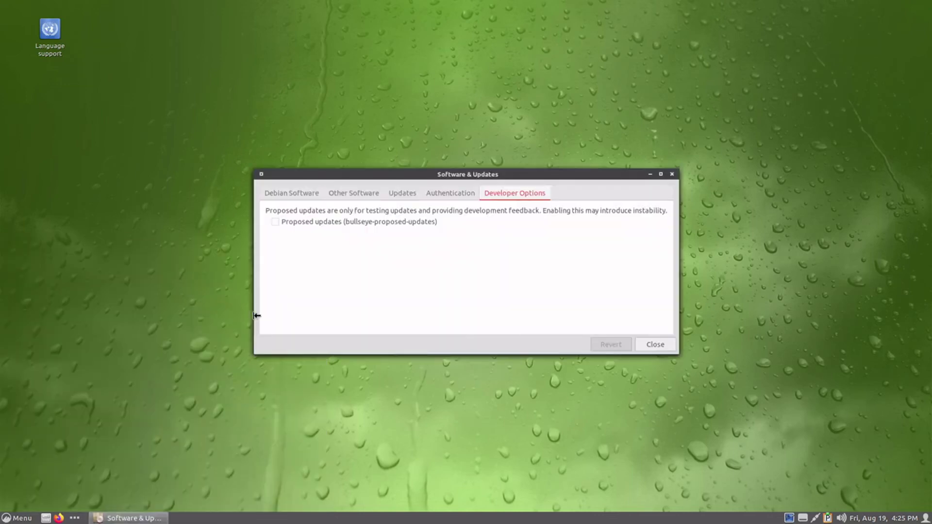
click(297, 192)
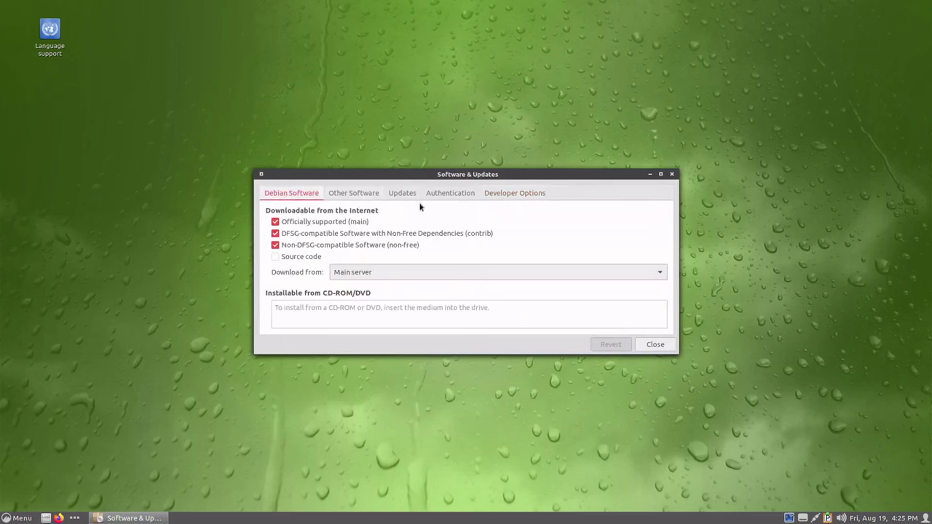
click(370, 194)
click(402, 193)
click(369, 194)
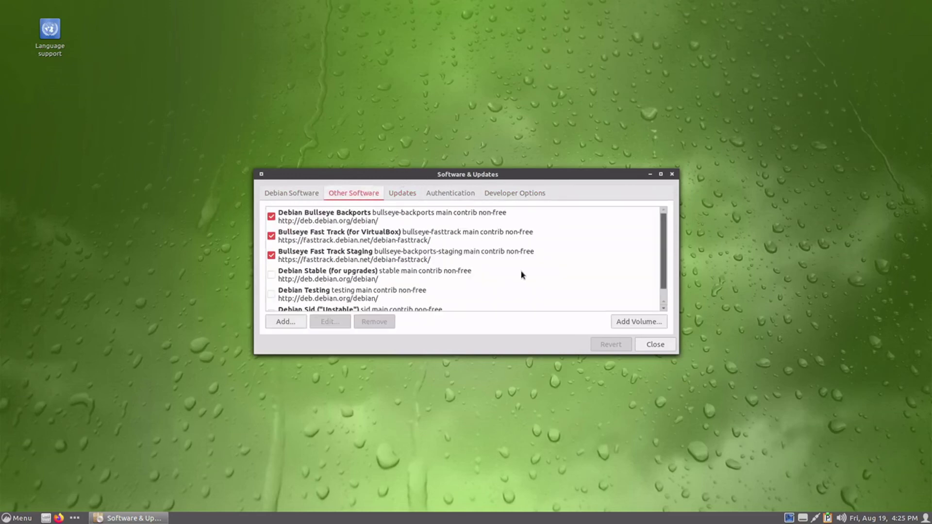
scroll(521, 275, down, 1)
scroll(519, 274, up, 1)
scroll(412, 228, down, 1)
scroll(411, 253, up, 1)
click(402, 194)
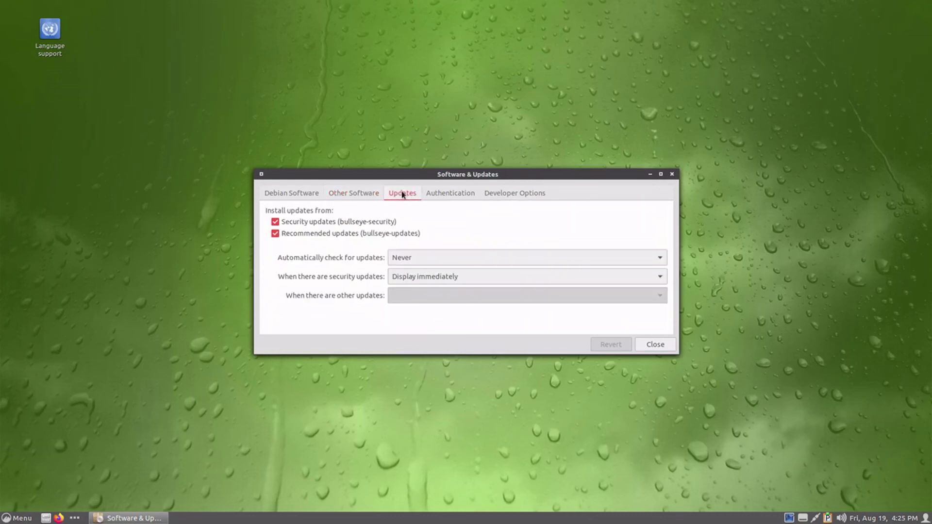
click(463, 195)
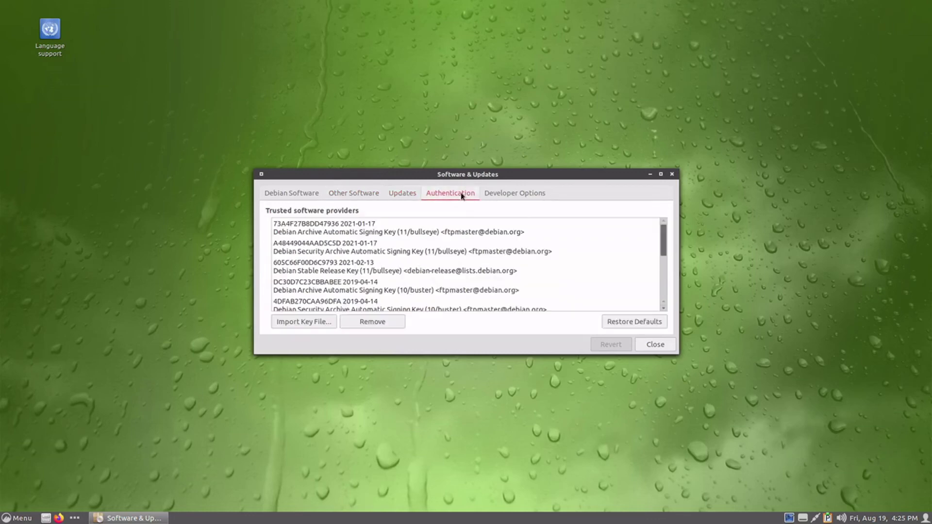
click(501, 197)
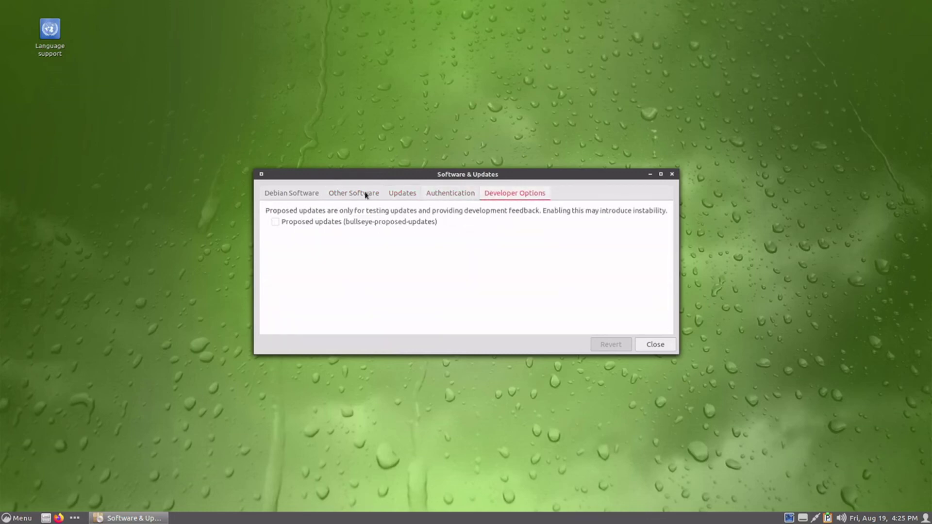
click(291, 194)
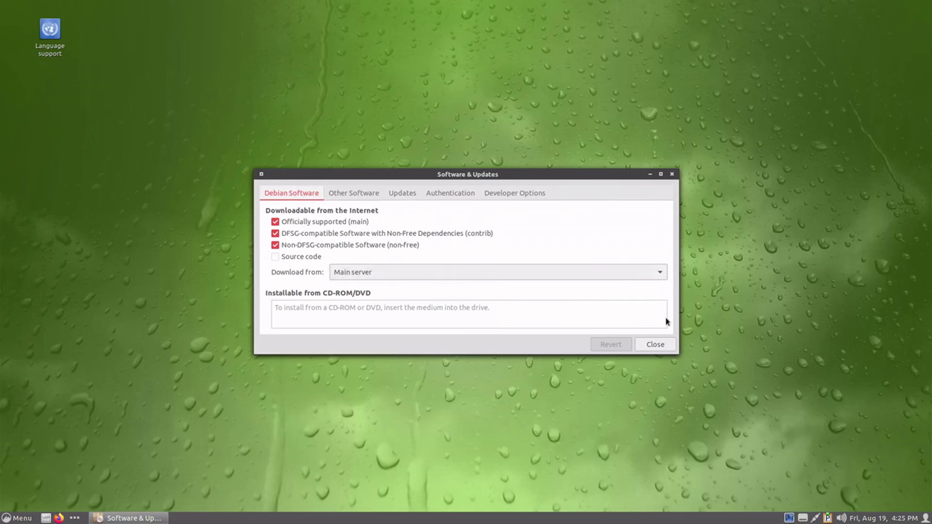
click(493, 277)
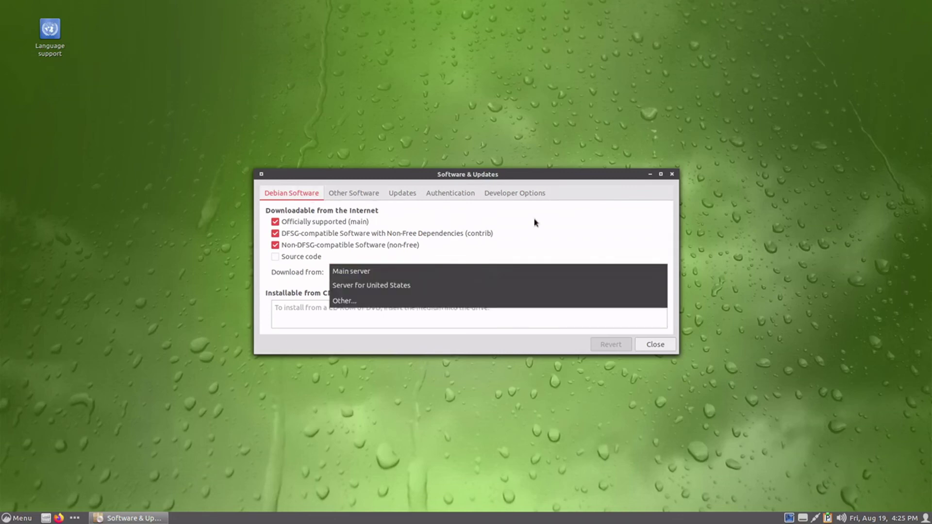
click(557, 239)
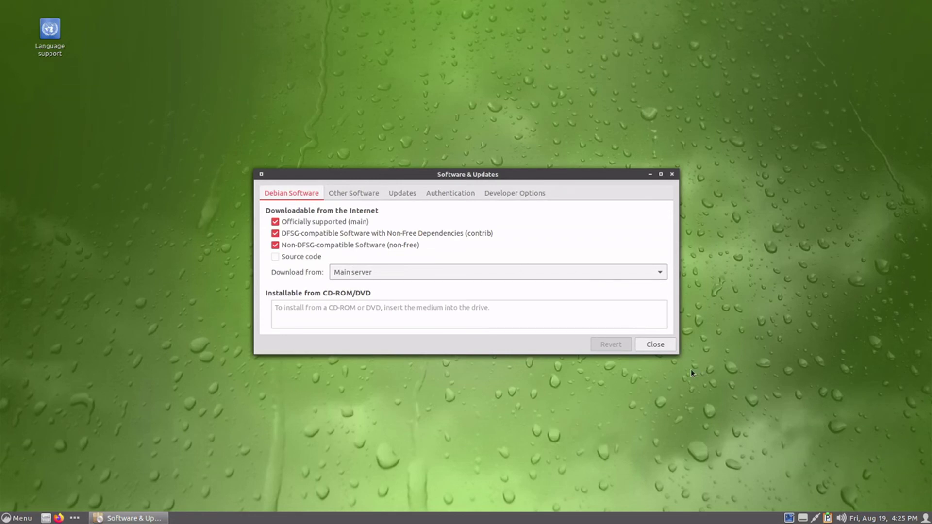
- Close Software & Updates, launch the Software store, and search the menu for 'software'
click(664, 345)
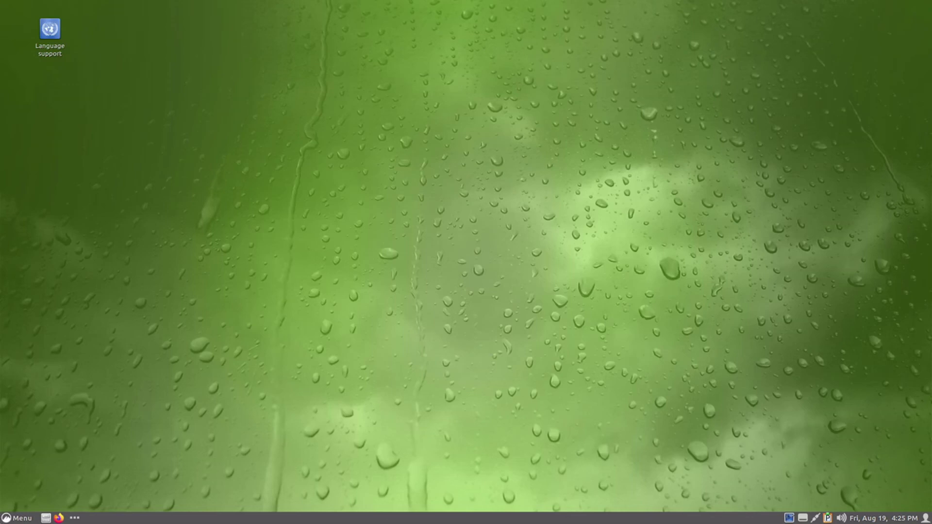
click(6, 516)
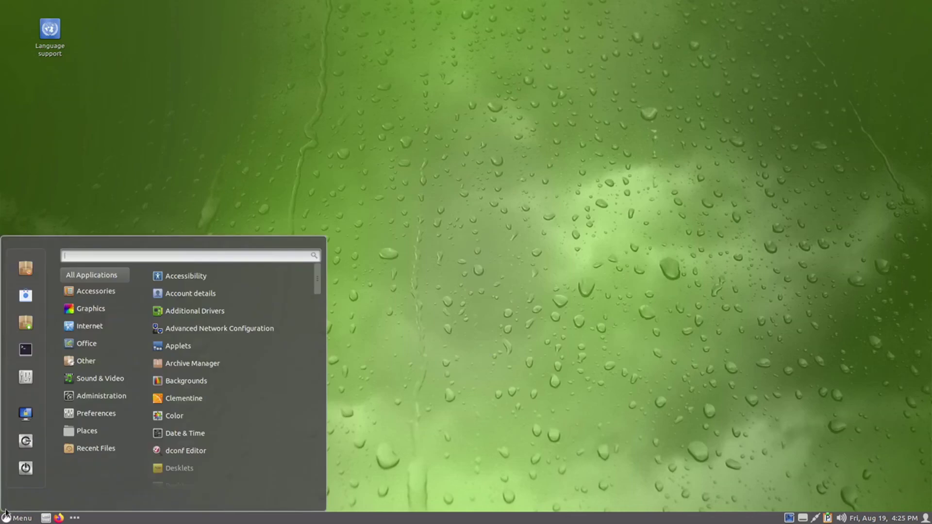
click(28, 296)
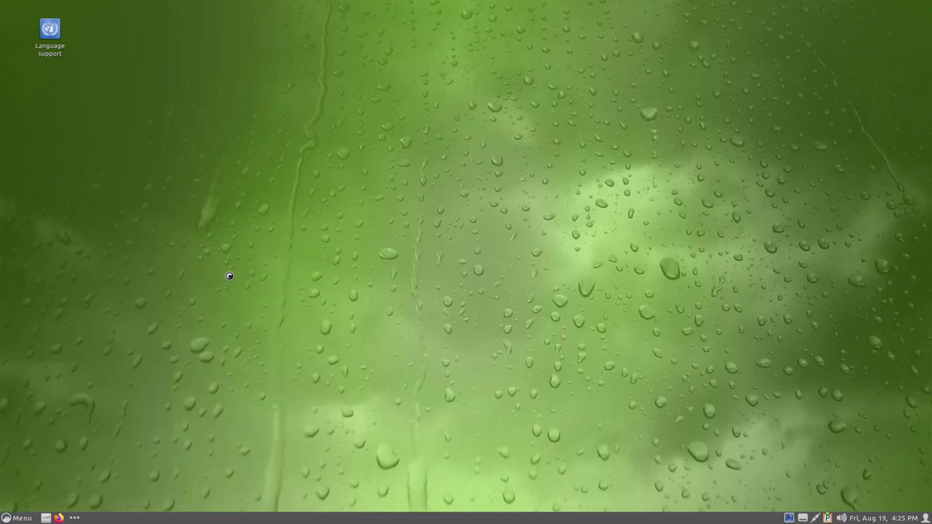
click(6, 517)
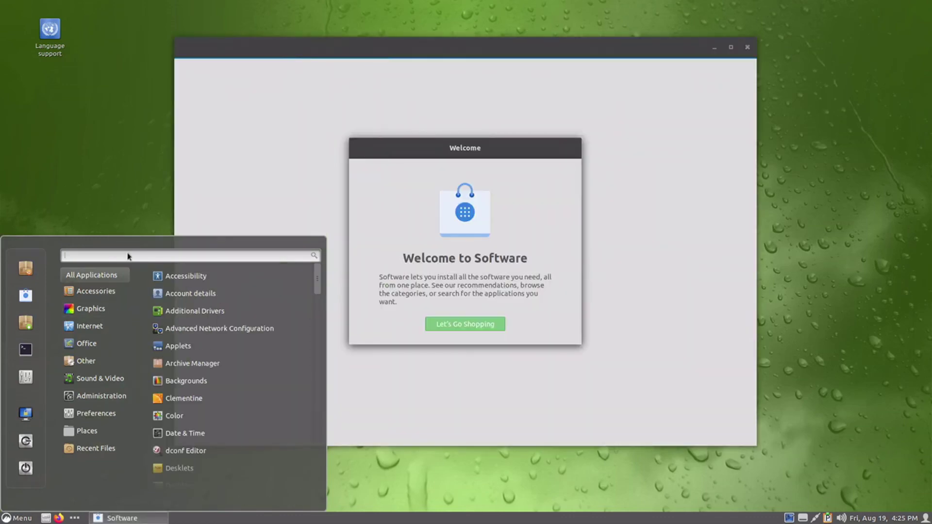
text(software)
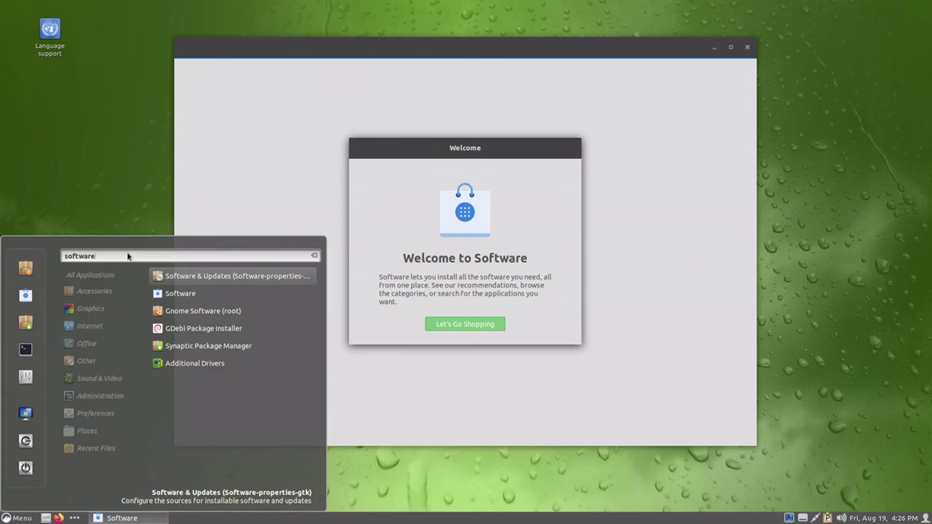
- Launch Synaptic Package Manager with the admin password, maximise it and dismiss its Quick Introduction
click(202, 349)
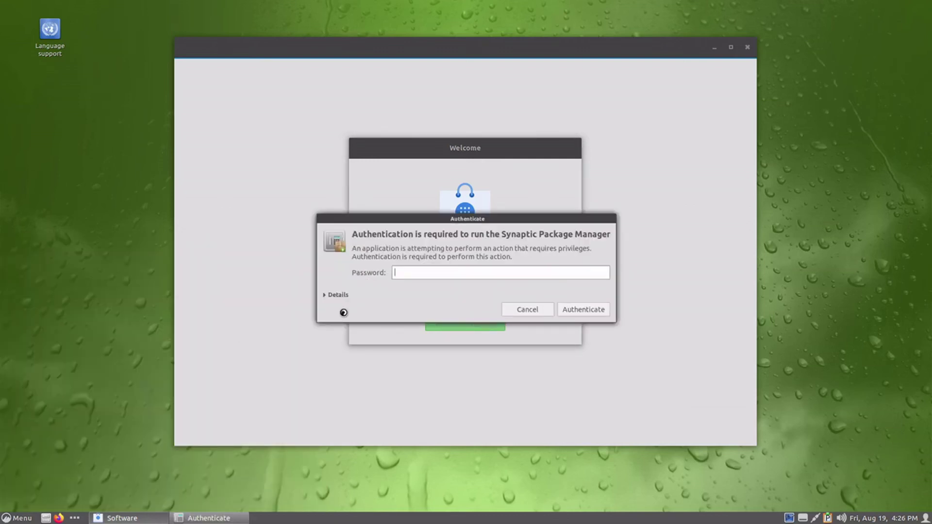
text(****)
key(Return)
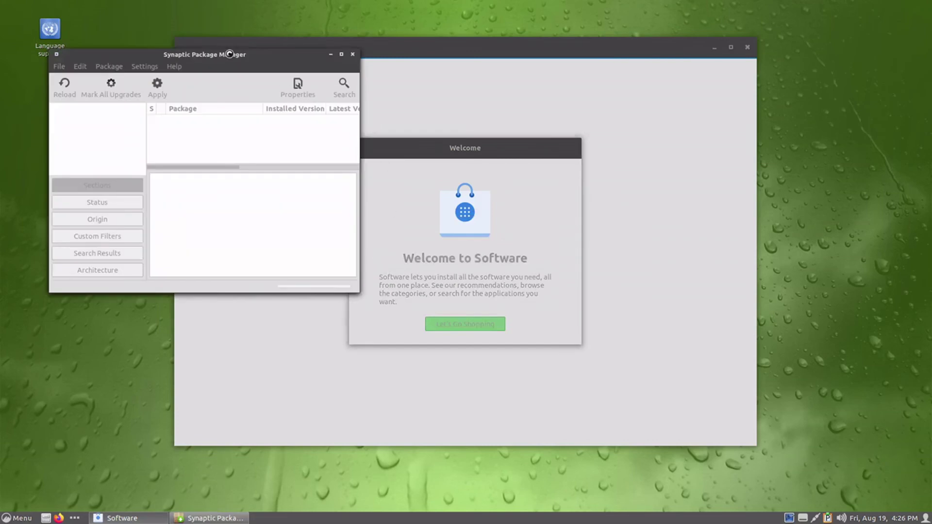
double_click(230, 54)
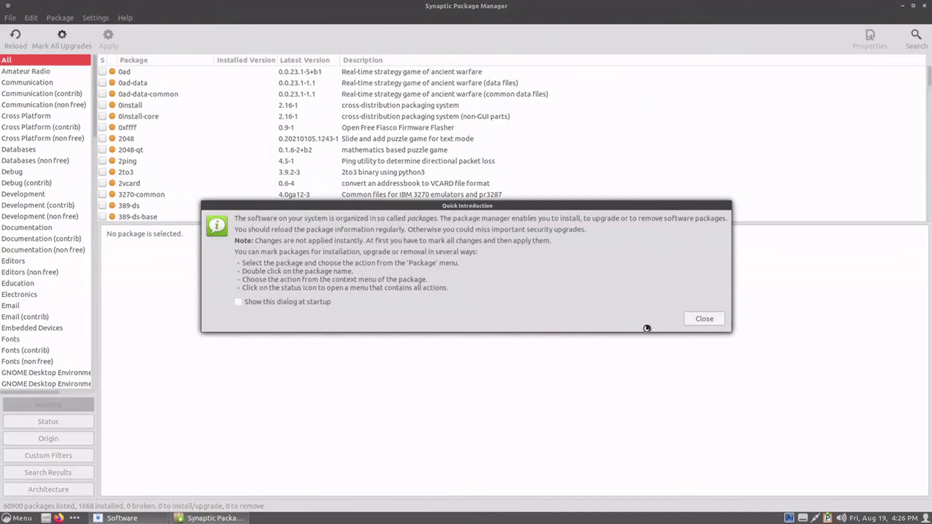
click(706, 318)
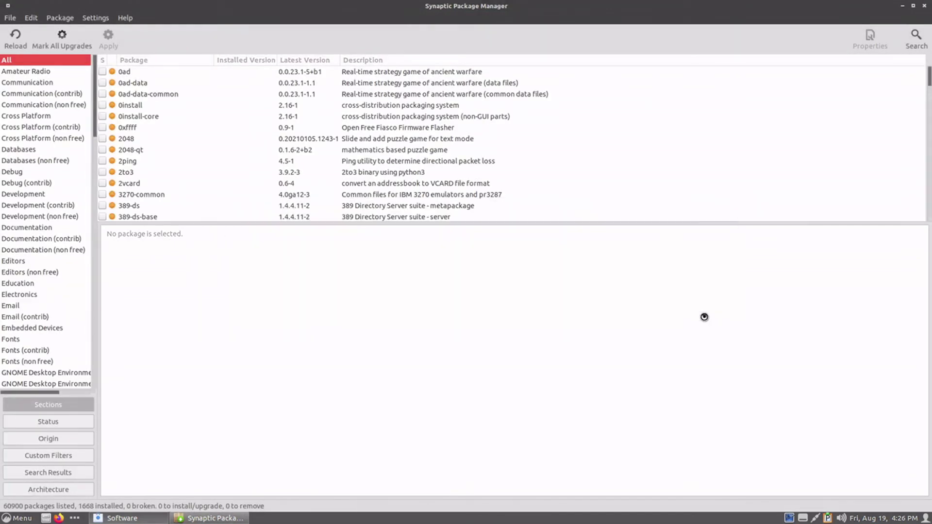
- Close Synaptic, then maximise the Software store past its welcome screen
click(926, 6)
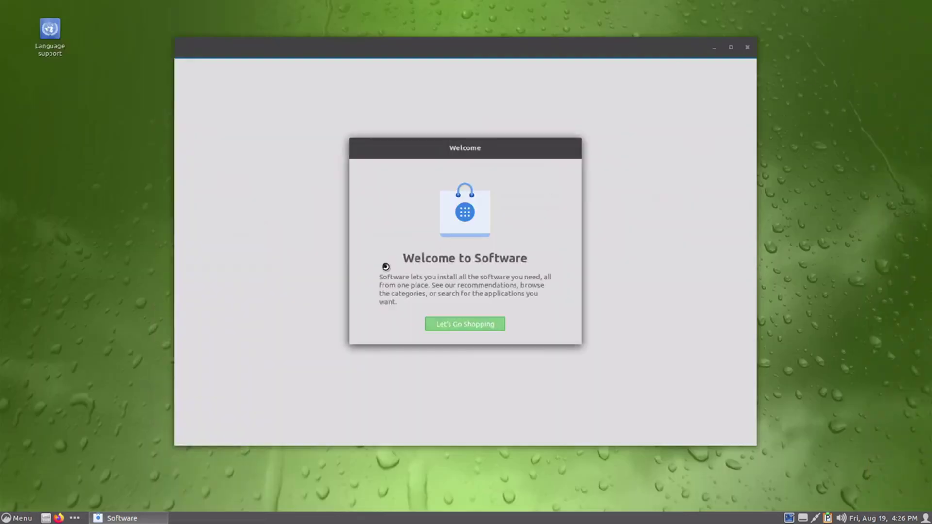
click(464, 324)
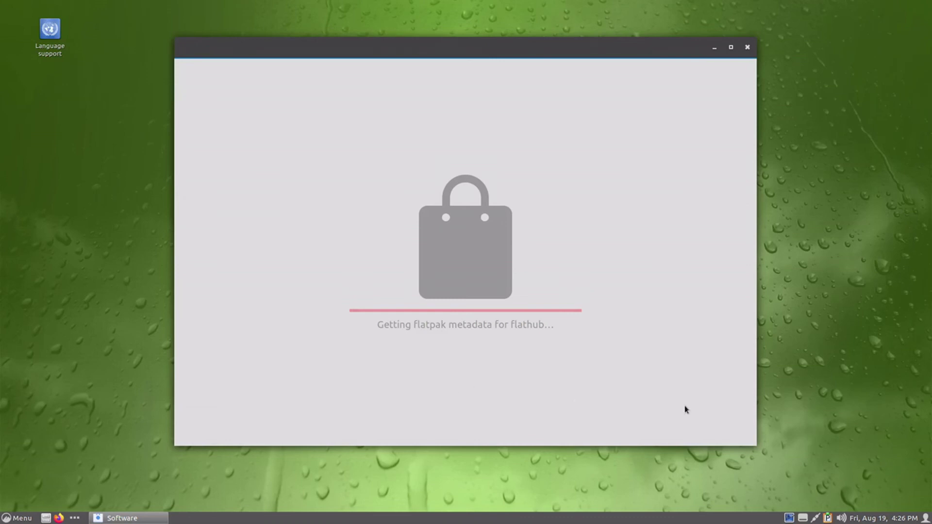
double_click(544, 48)
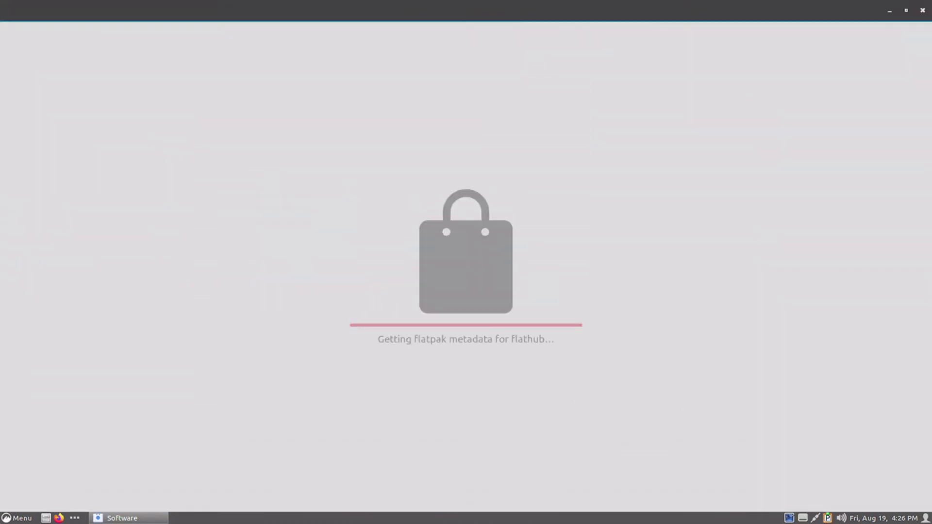
- Show the Preferences tools in the application menu, scrolled down to System Info
click(7, 518)
mouse_move(85, 438)
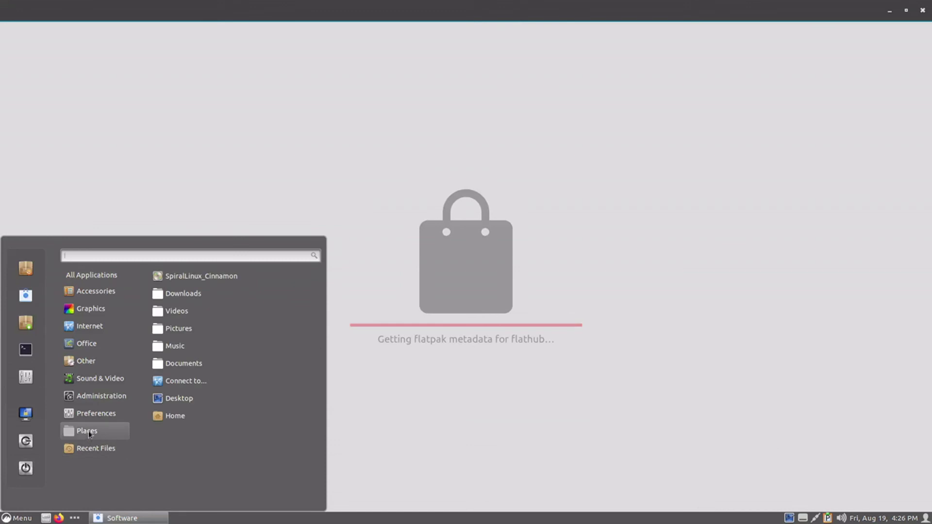
mouse_move(100, 413)
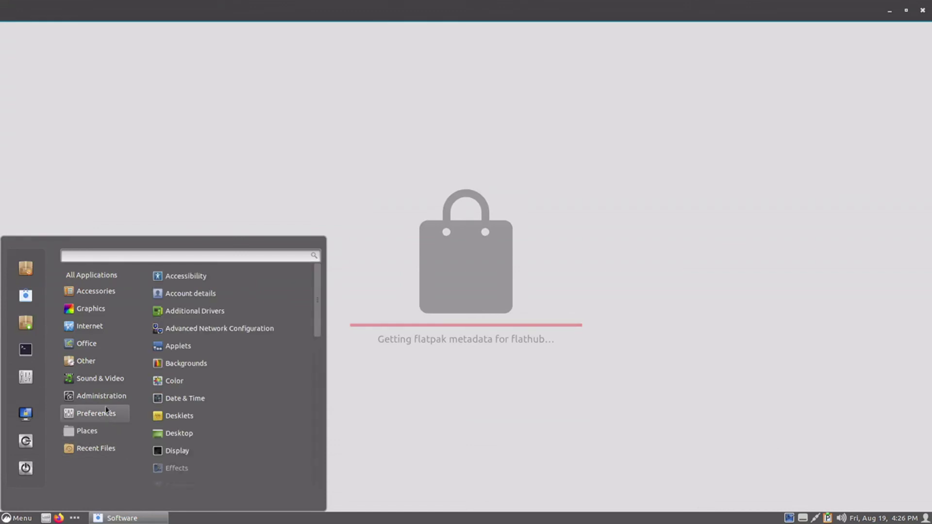
scroll(288, 372, down, 5)
scroll(288, 372, down, 5)
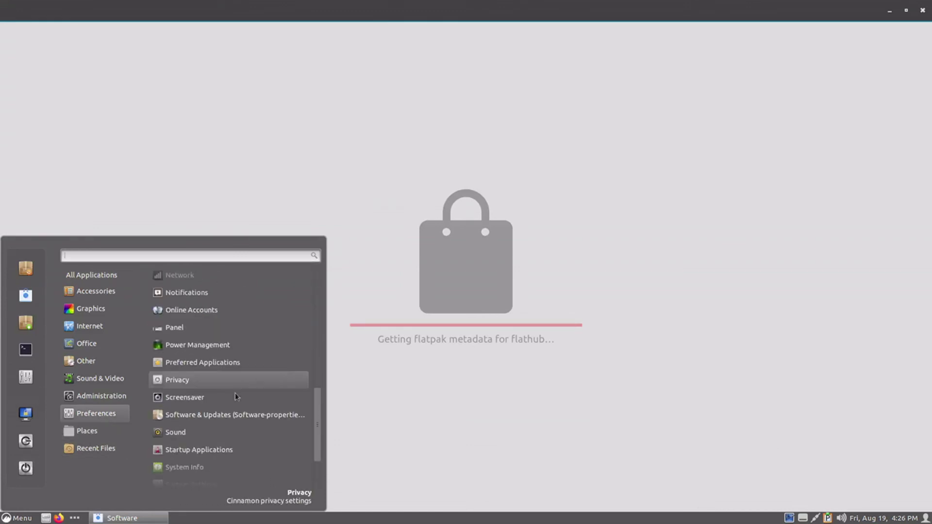
scroll(224, 432, down, 1)
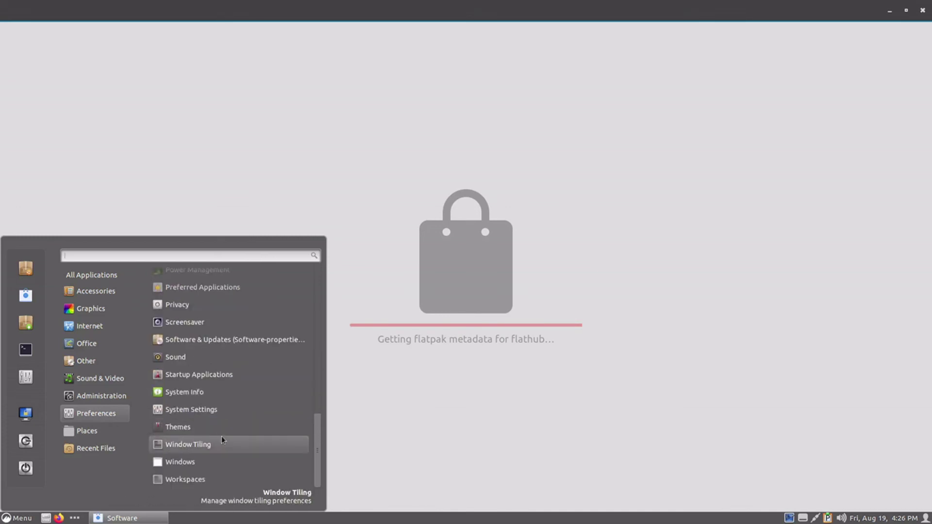
- Open System Info to confirm Debian 11 bullseye, Cinnamon 4.8.6 and 3.8 GiB memory, then close it
click(221, 392)
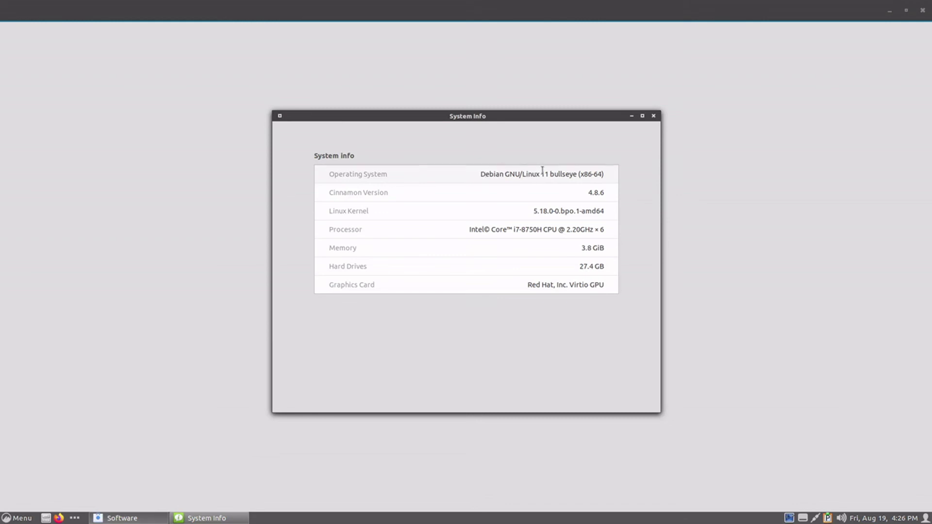
click(653, 115)
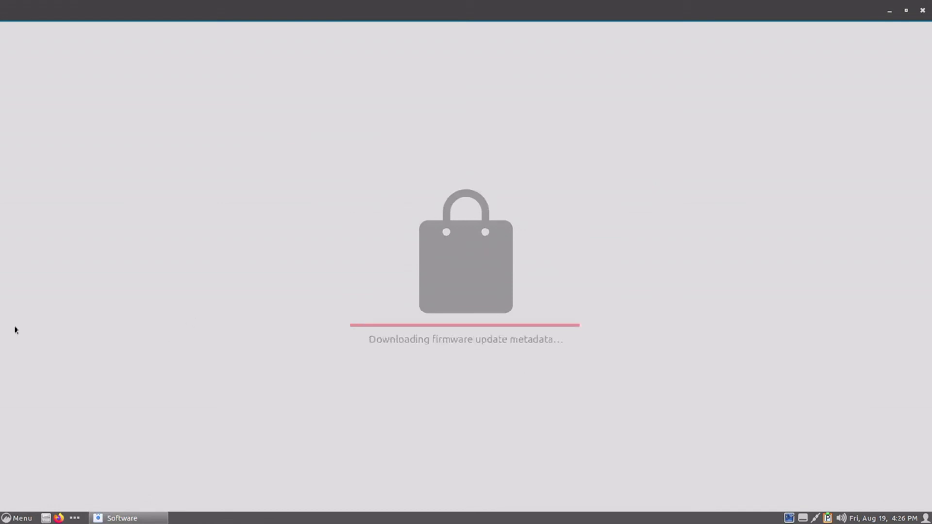
- Browse the Internet, Preferences, Other and Graphics menu categories, ending on Accessories
click(16, 518)
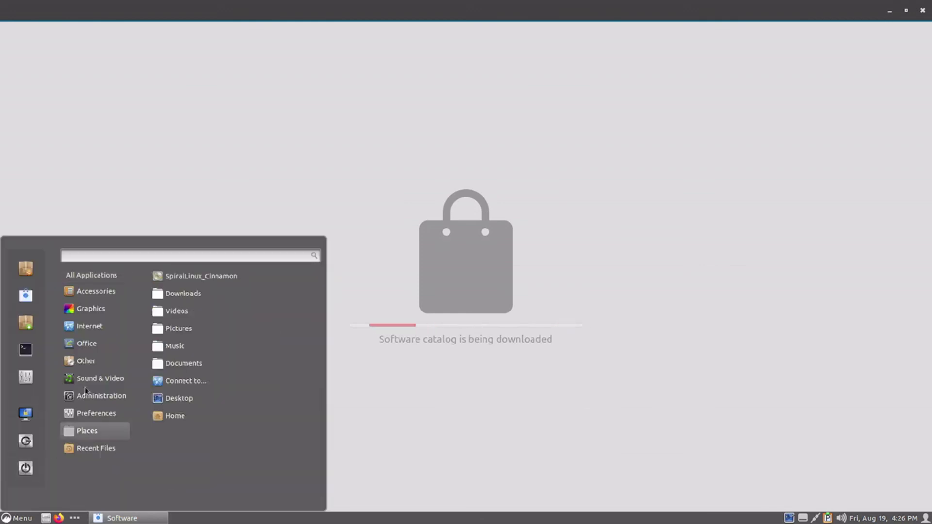
mouse_move(94, 351)
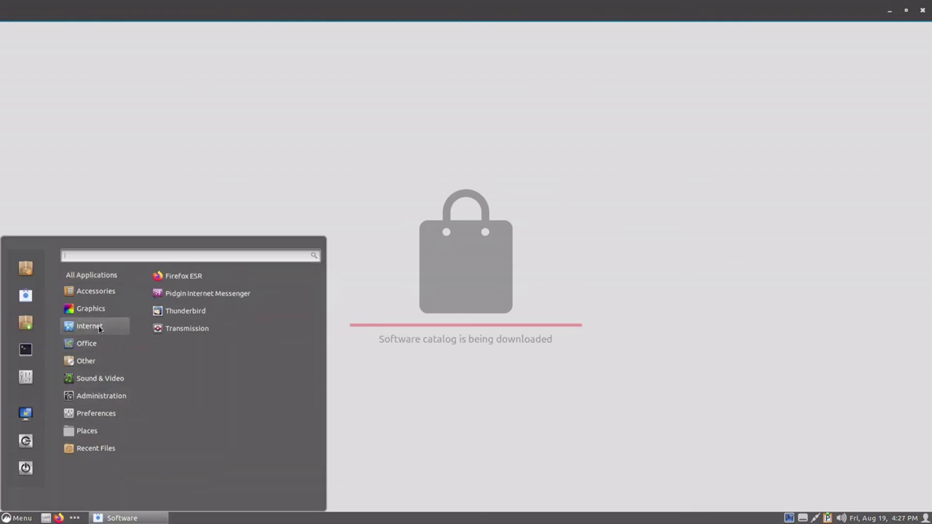
mouse_move(99, 406)
scroll(223, 403, down, 8)
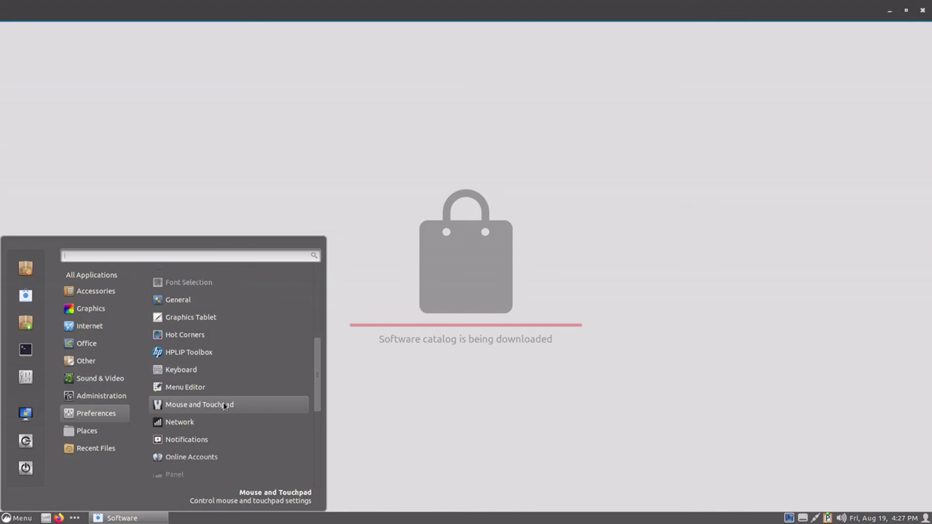
scroll(223, 406, down, 2)
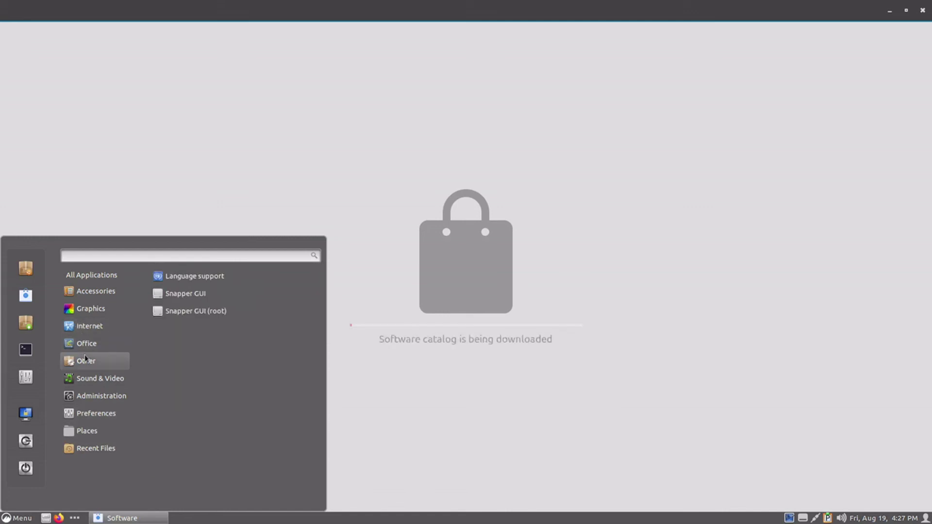
mouse_move(90, 328)
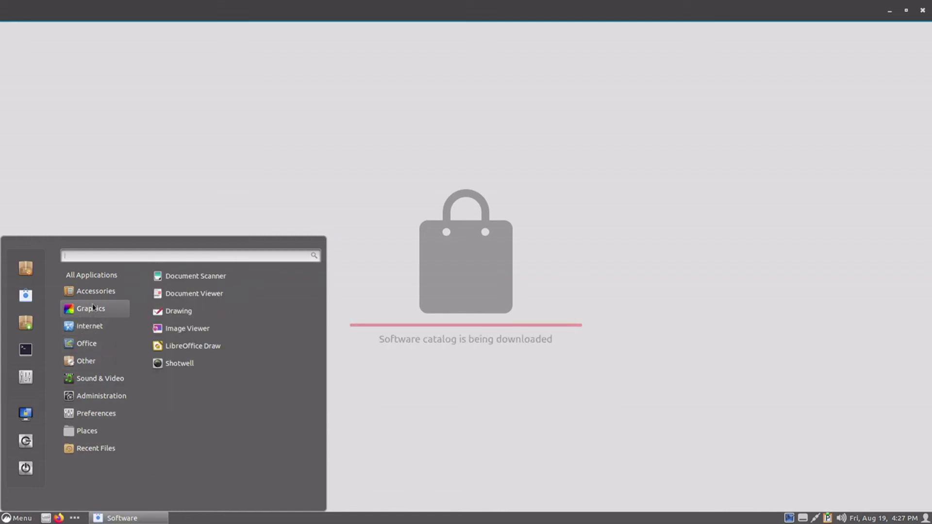
mouse_move(95, 292)
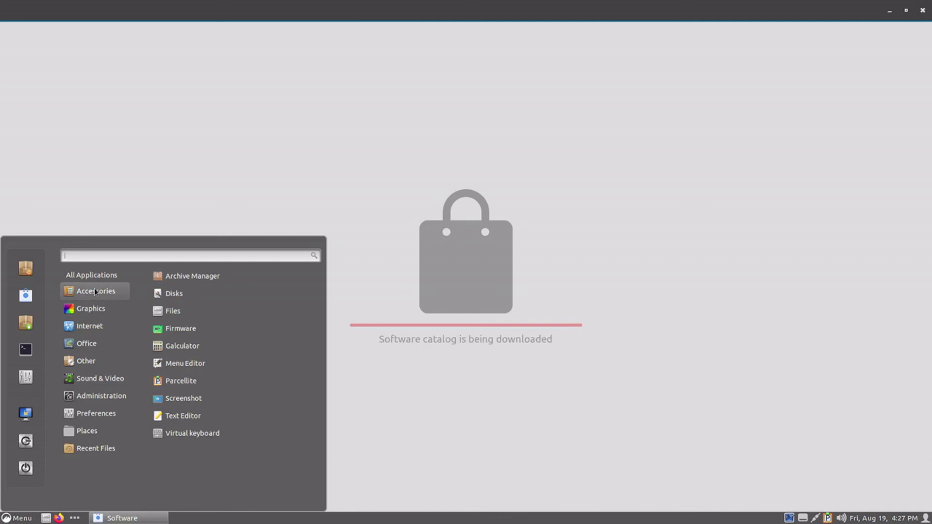
- Open and close the Firmware tool, unmaximise the Software window, and reopen the application menu
click(217, 334)
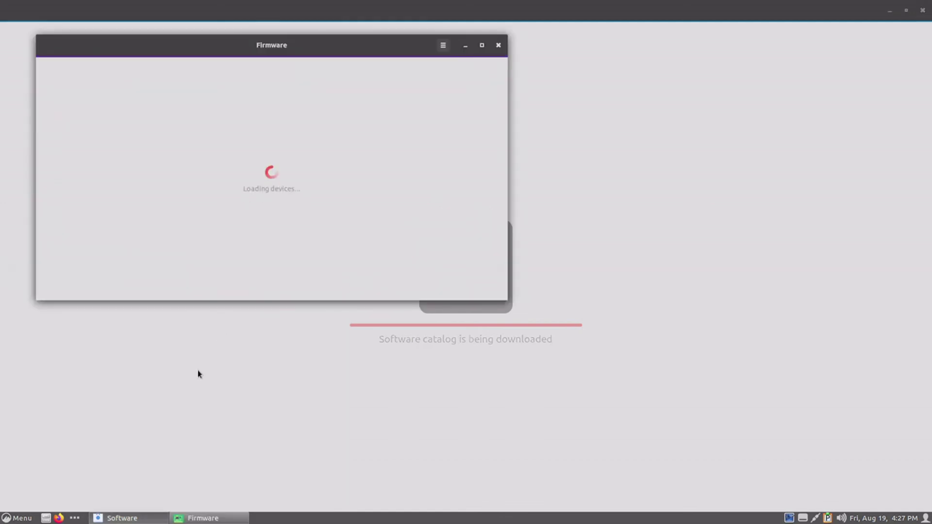
drag(264, 47, 264, 139)
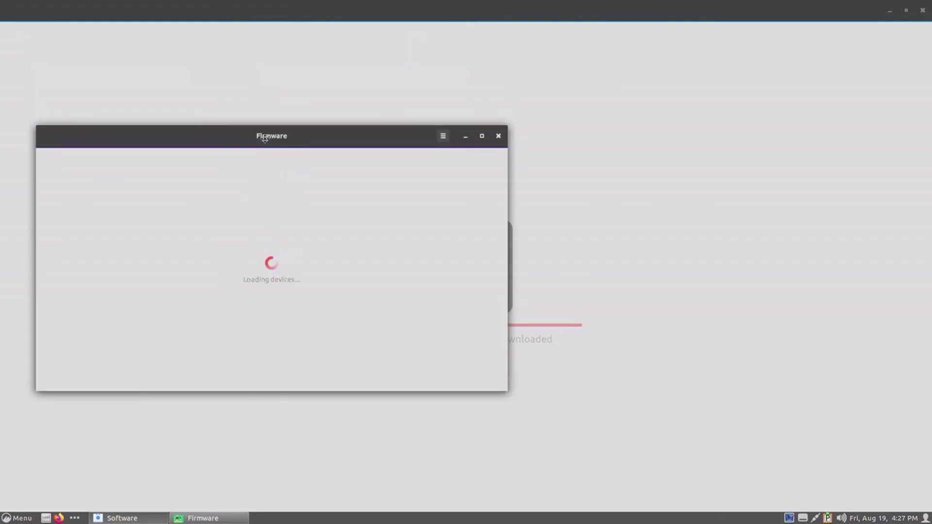
click(498, 136)
double_click(439, 5)
key(super)
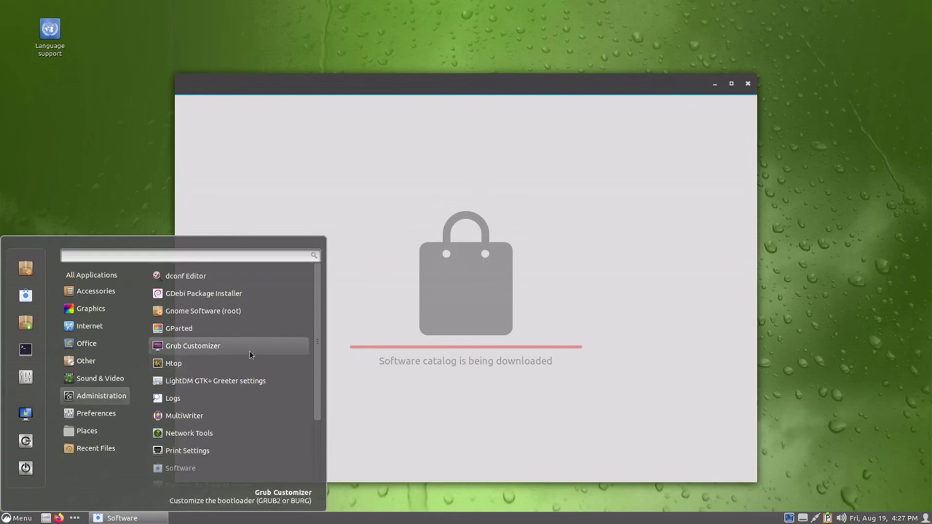
- Scroll through the Administration tools list, then move on to the Other category
scroll(236, 374, down, 3)
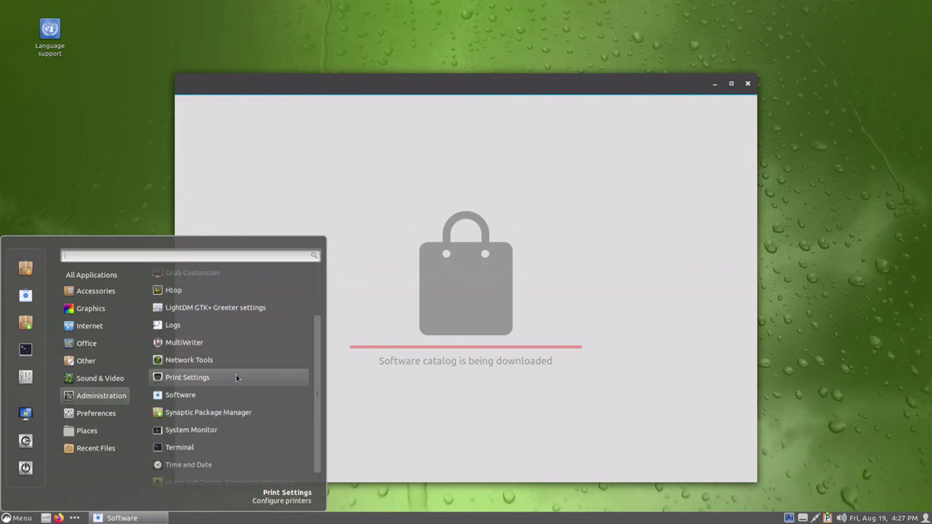
scroll(236, 379, down, 1)
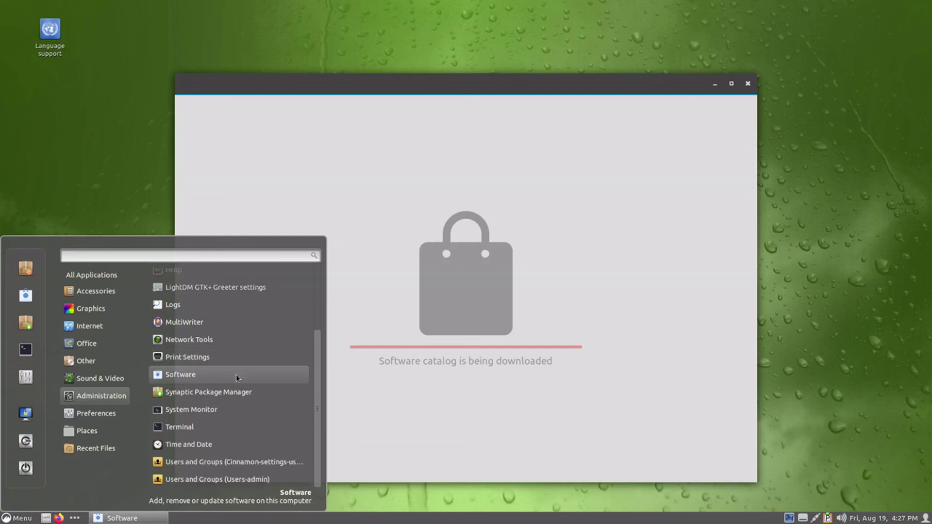
scroll(236, 378, up, 3)
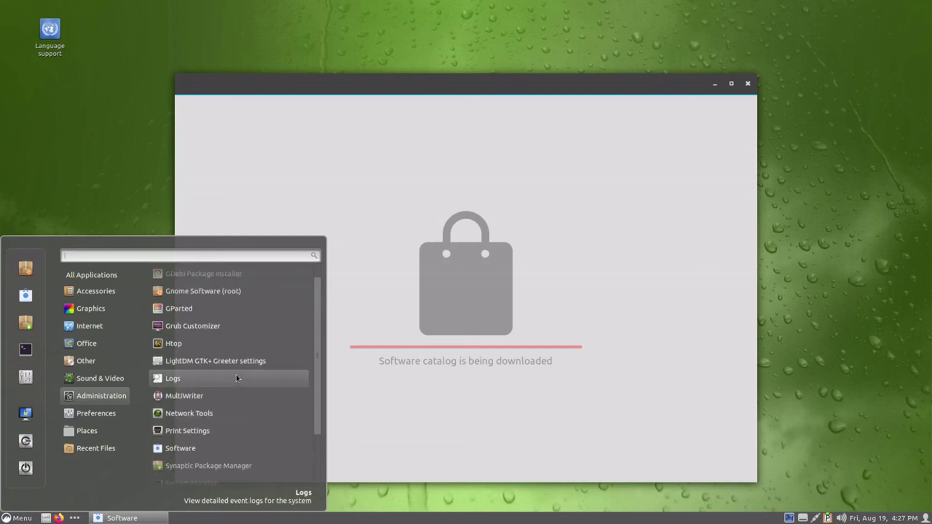
scroll(236, 378, up, 1)
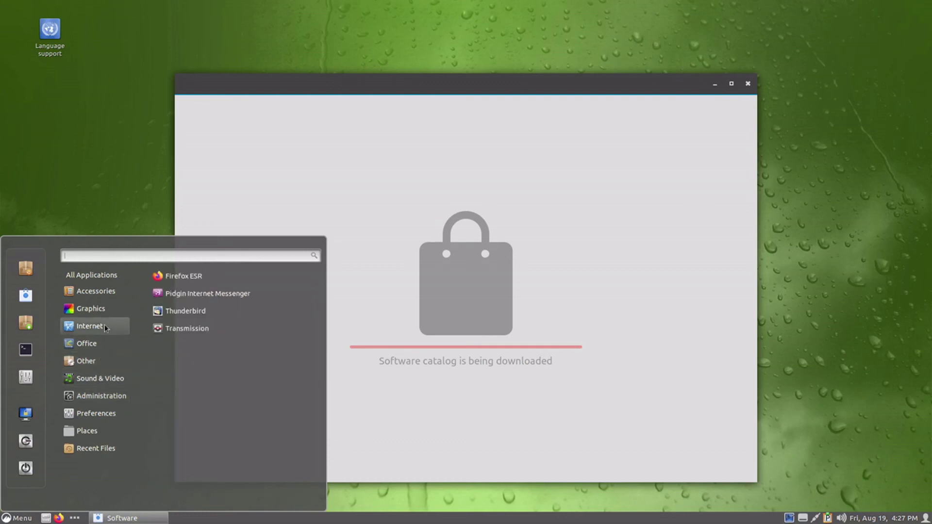
mouse_move(109, 308)
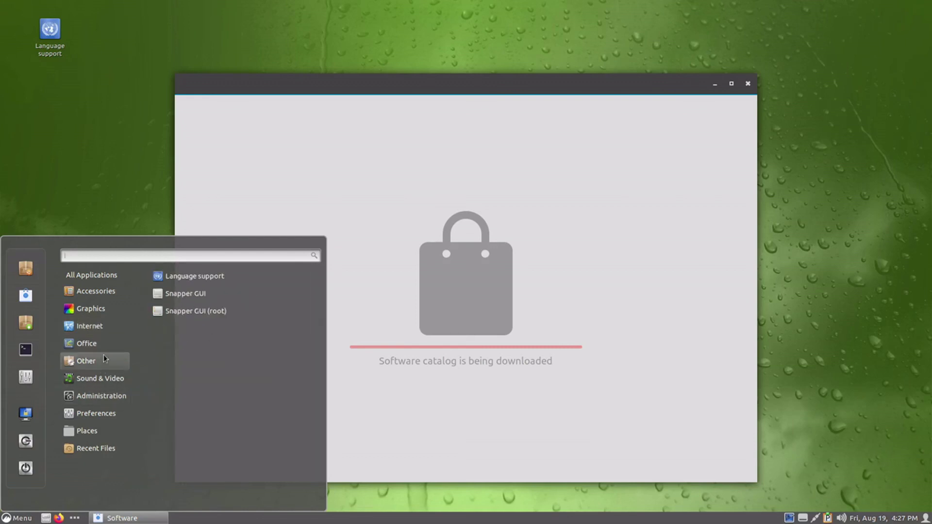
- Open and close Snapper GUI, then switch the SpiralLinux VM from fullscreen to a window
click(249, 293)
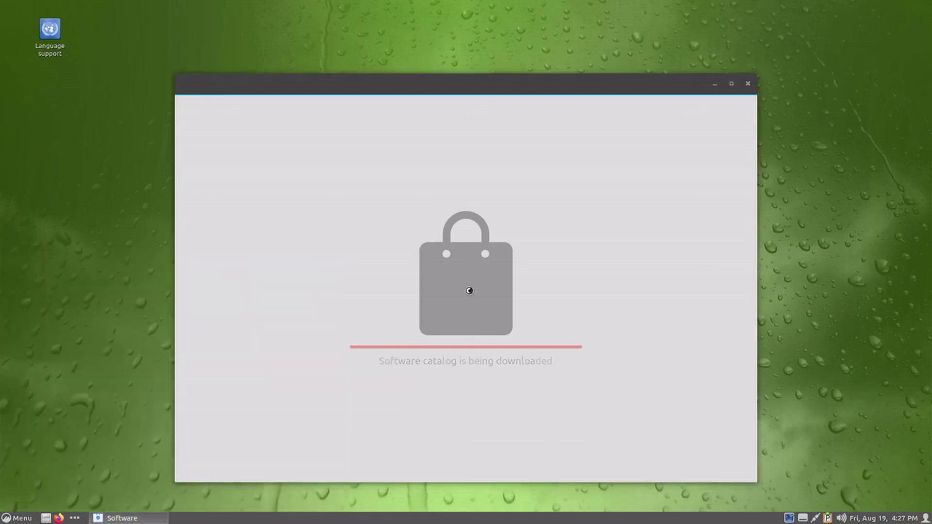
click(106, 141)
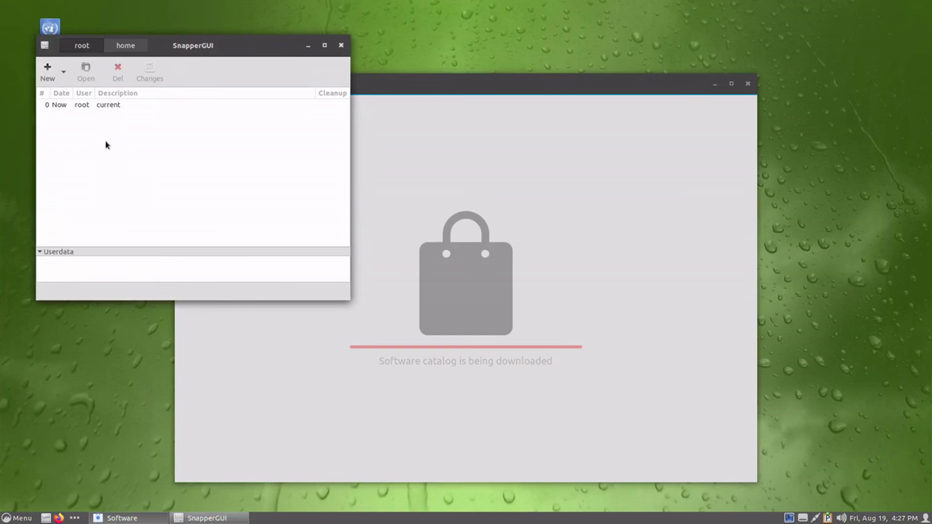
click(341, 46)
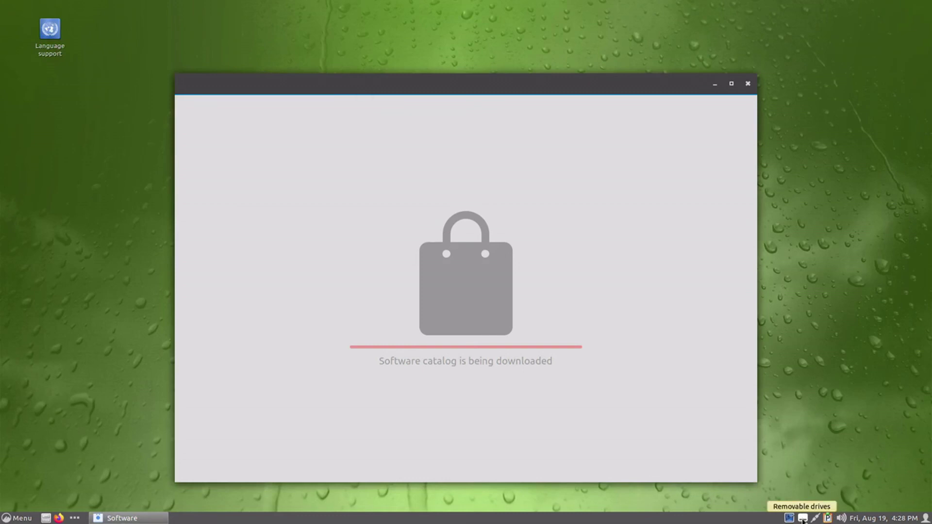
mouse_move(532, 2)
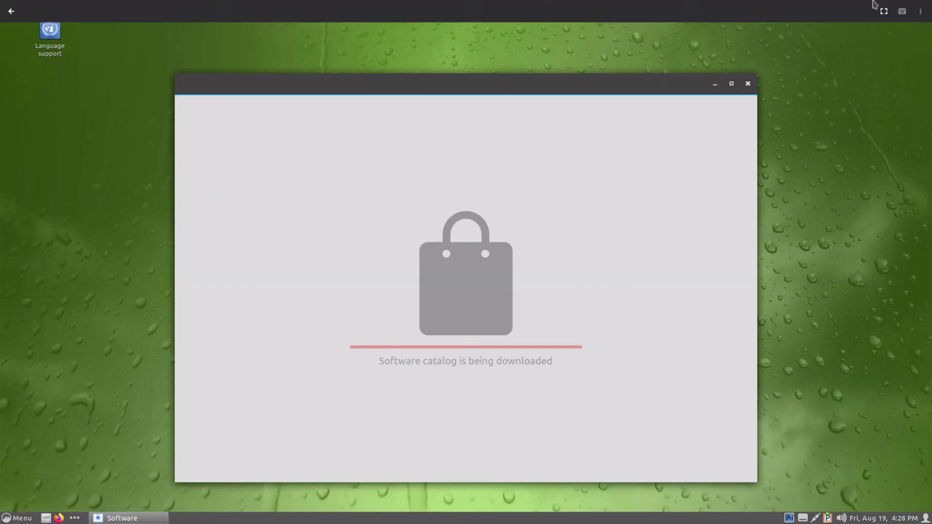
click(885, 12)
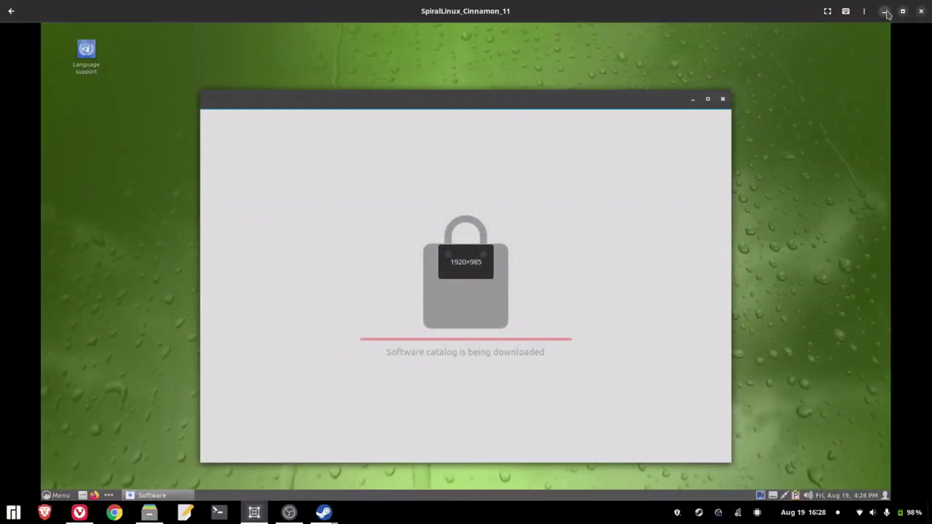